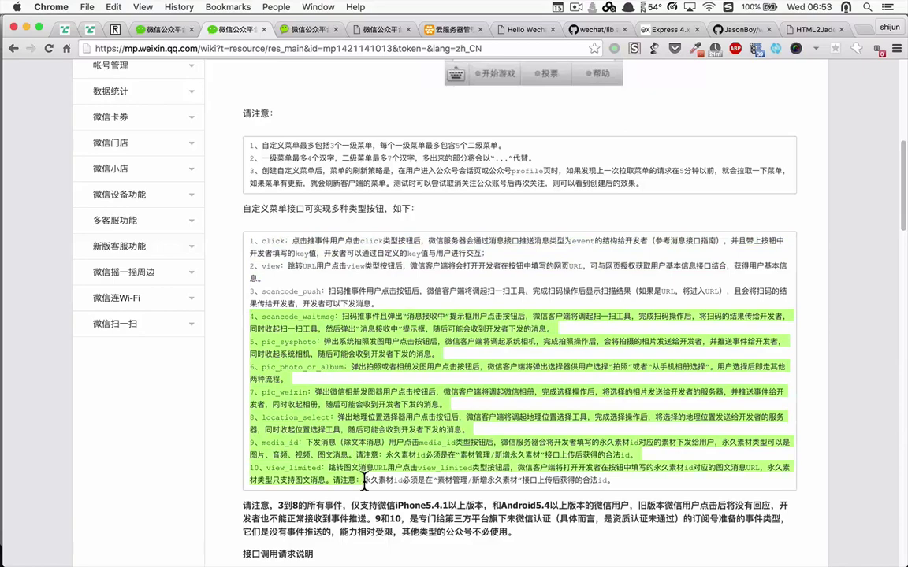
- Review the custom menu documentation: the menu limits, the button types such as click and view, and the notes below them
{"action": "left_click", "coordinate": [328, 438]}
{"action": "scroll", "coordinate": [329, 413], "scroll_direction": "down", "scroll_amount": 1}
{"action": "scroll", "coordinate": [328, 413], "scroll_direction": "down", "scroll_amount": 4}
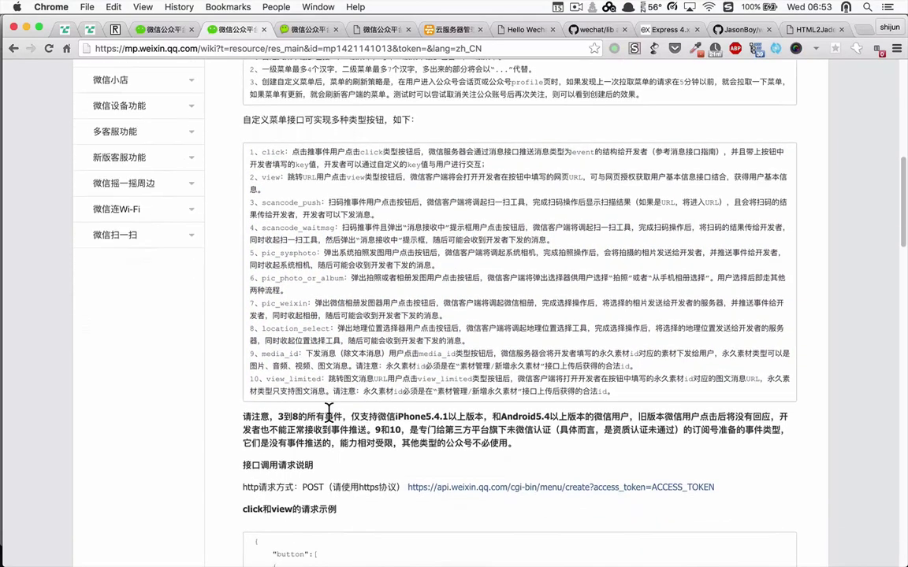
{"action": "scroll", "coordinate": [329, 414], "scroll_direction": "up", "scroll_amount": 2}
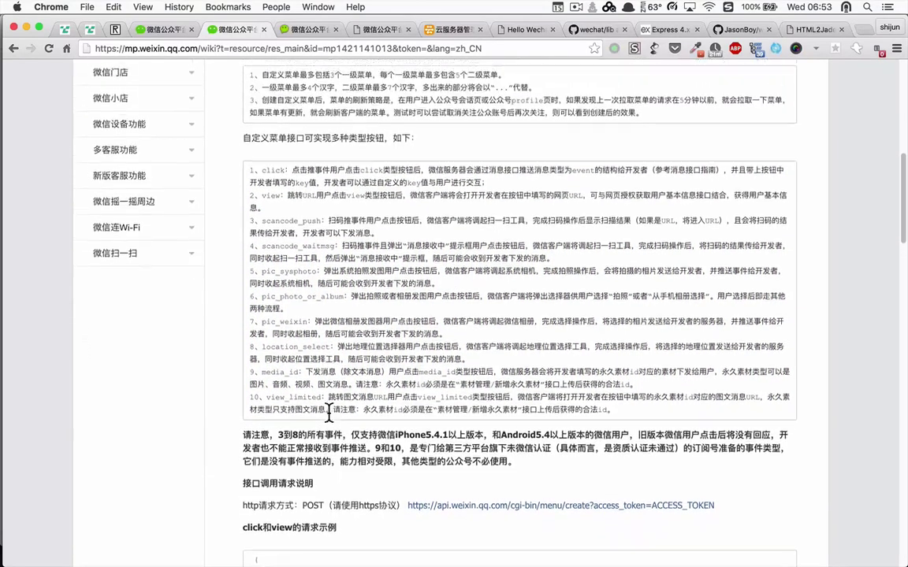
{"action": "scroll", "coordinate": [329, 413], "scroll_direction": "up", "scroll_amount": 6}
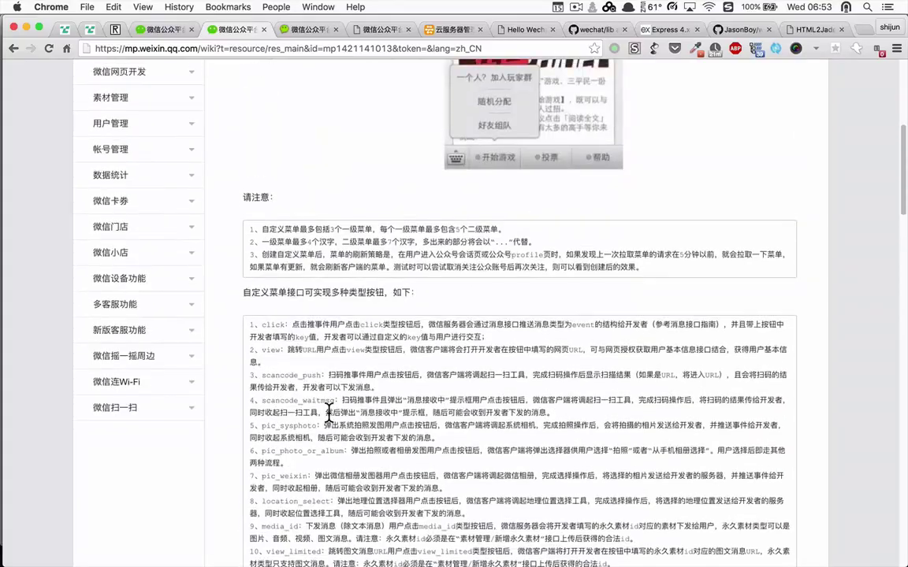
{"action": "key", "text": "super+Tab"}
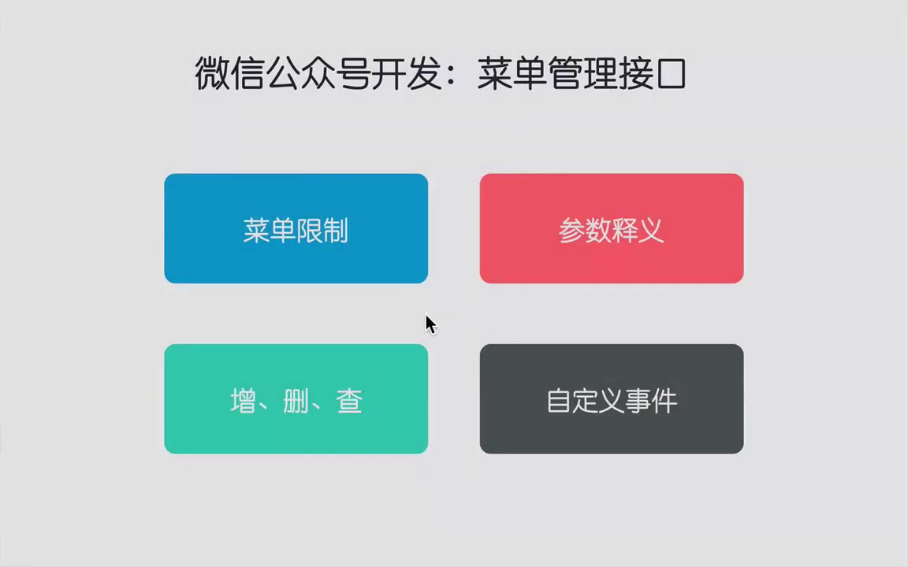
{"action": "key", "text": "super"}
{"action": "key", "text": "super+Tab"}
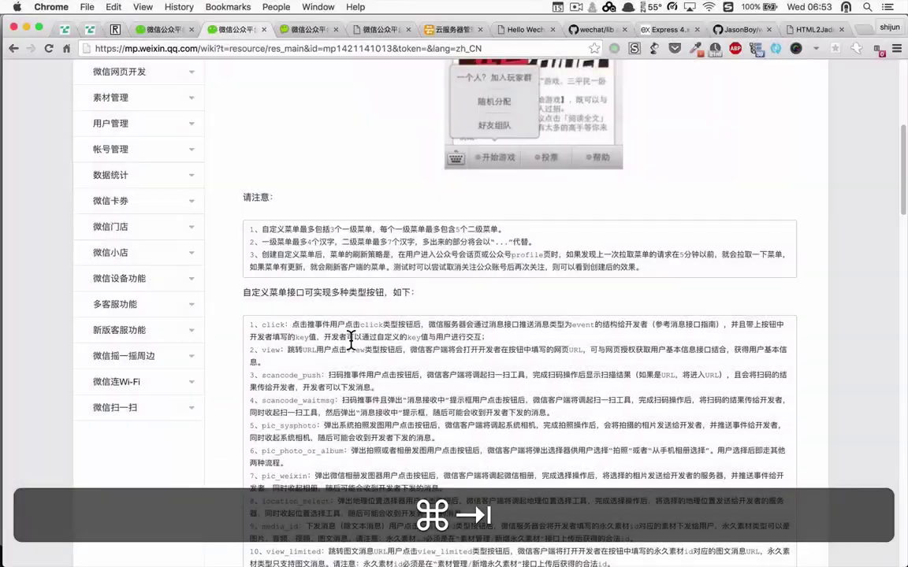
{"action": "scroll", "coordinate": [350, 341], "scroll_direction": "down", "scroll_amount": 8}
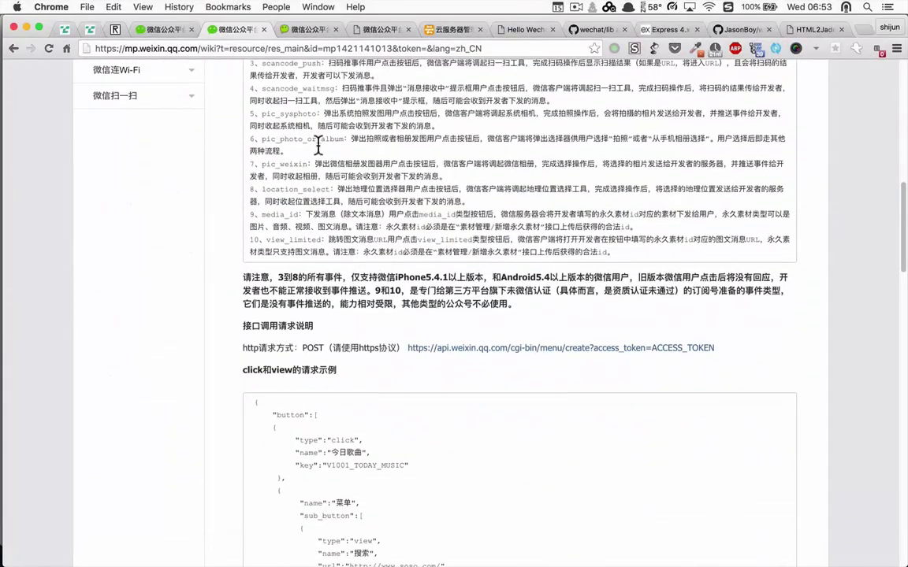
{"action": "scroll", "coordinate": [318, 146], "scroll_direction": "up", "scroll_amount": 3}
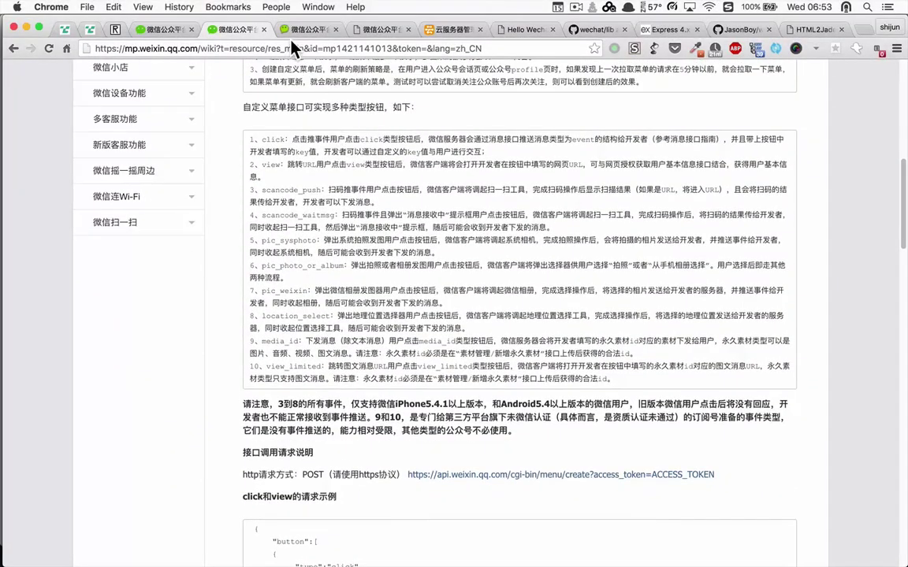
- Reload the test account page and the interface debugging tool, and check the menu-creation request description in the documentation
{"action": "left_click", "coordinate": [308, 30]}
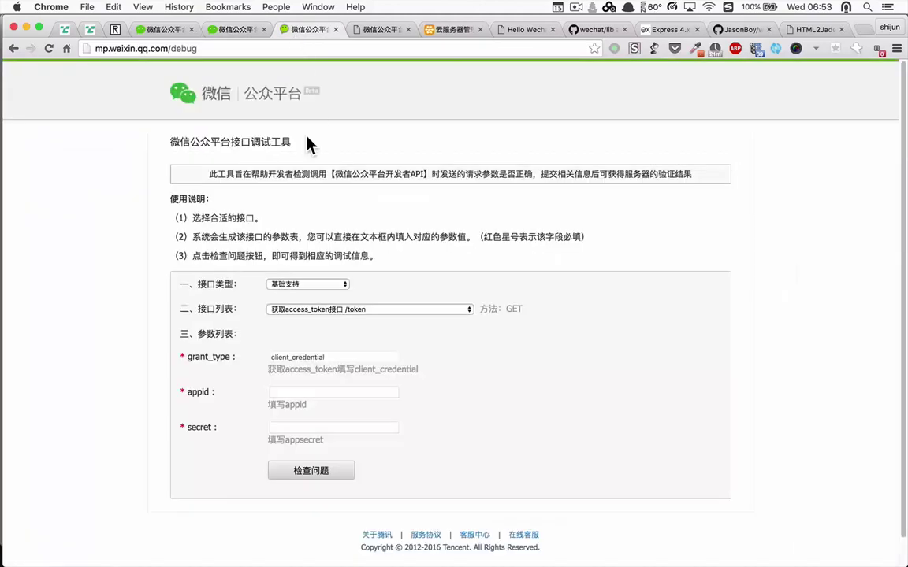
{"action": "left_click", "coordinate": [371, 30]}
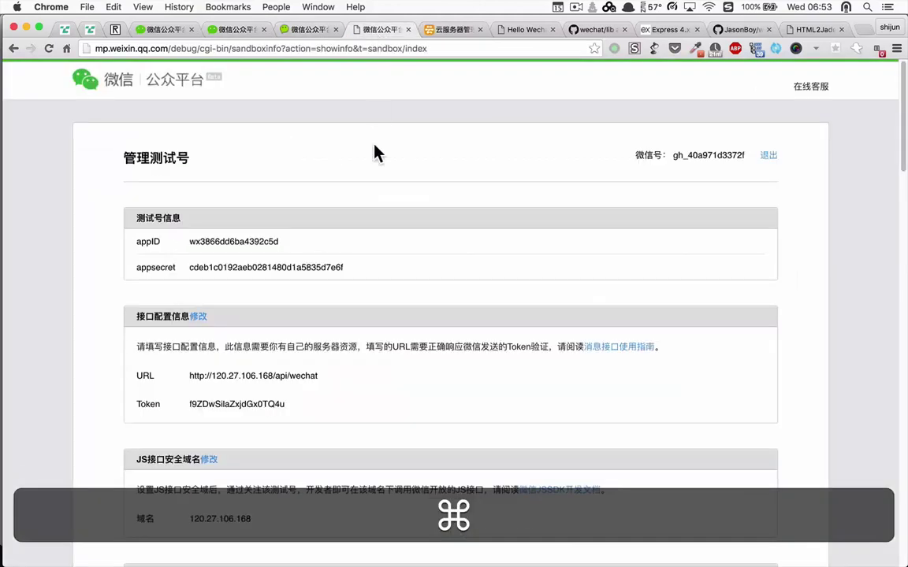
{"action": "key", "text": "super+r"}
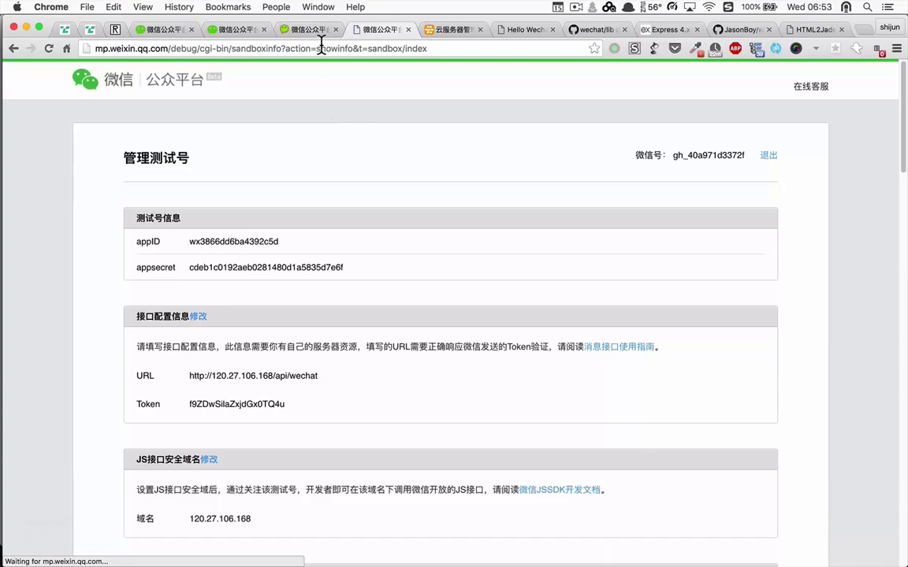
{"action": "left_click", "coordinate": [318, 31]}
{"action": "key", "text": "super+r"}
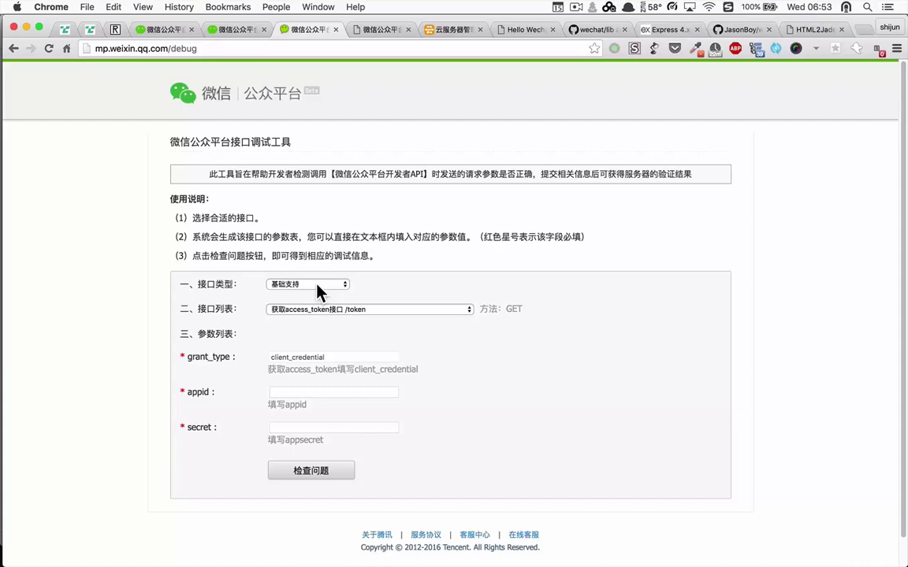
{"action": "left_click", "coordinate": [249, 33]}
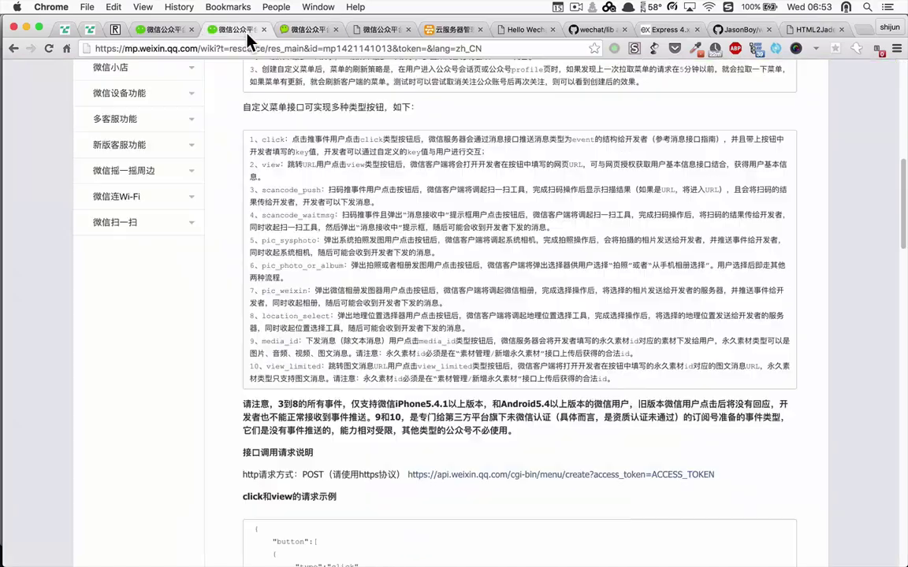
{"action": "scroll", "coordinate": [315, 229], "scroll_direction": "down", "scroll_amount": 5}
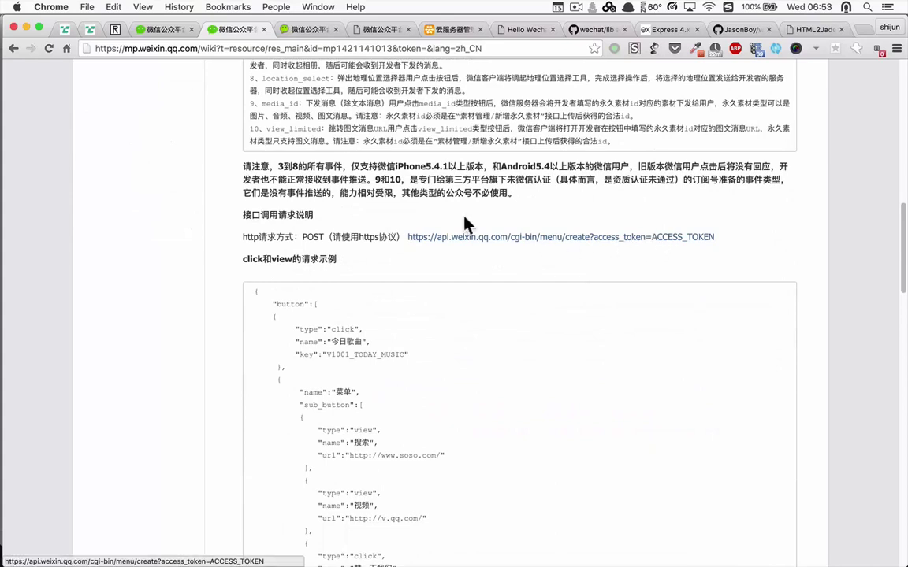
- Copy the appID from the test account page into the appid parameter of the 获取access_token接口 /token request
{"action": "left_click", "coordinate": [298, 30]}
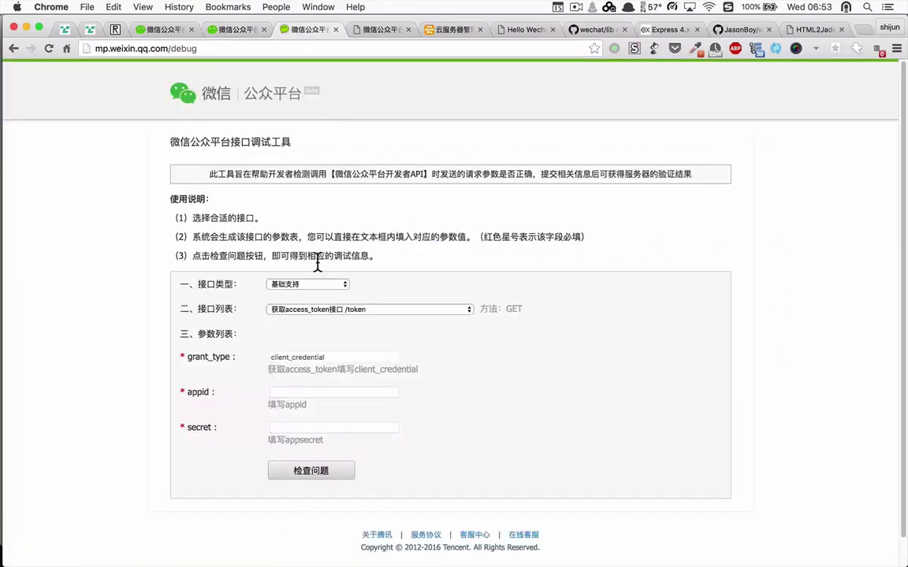
{"action": "left_click", "coordinate": [343, 284]}
{"action": "left_click", "coordinate": [343, 284]}
{"action": "left_click", "coordinate": [325, 310]}
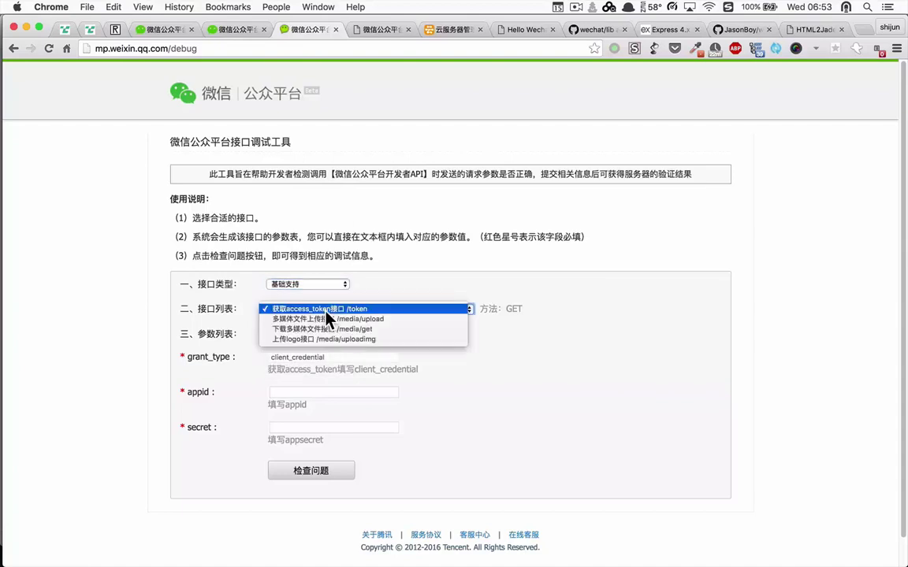
{"action": "left_click", "coordinate": [385, 371]}
{"action": "left_click", "coordinate": [377, 393]}
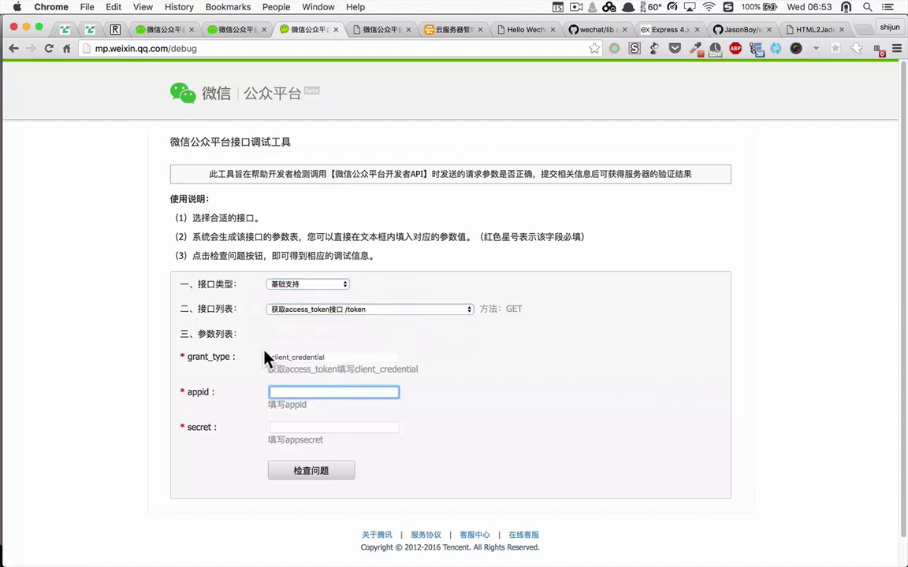
{"action": "left_click", "coordinate": [379, 35]}
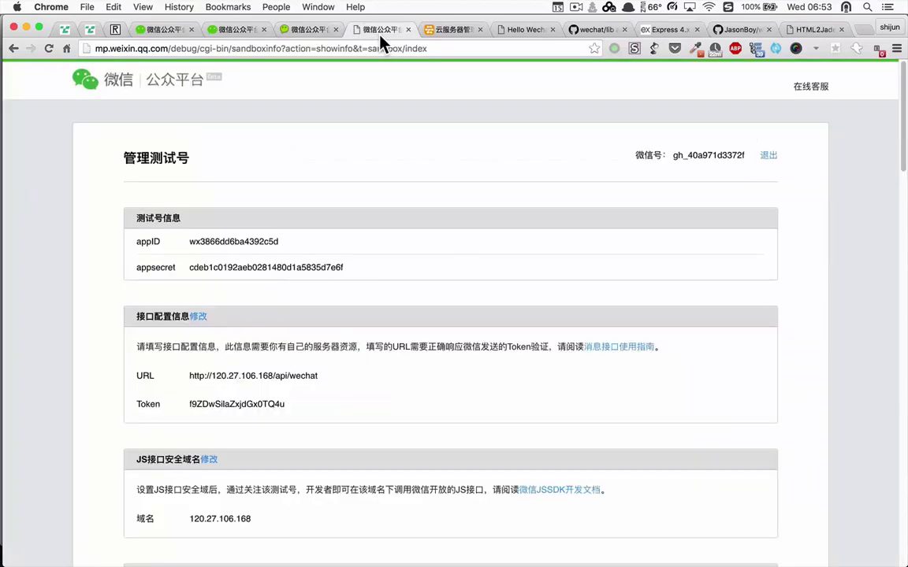
{"action": "double_click", "coordinate": [233, 241]}
{"action": "key", "text": "super+c"}
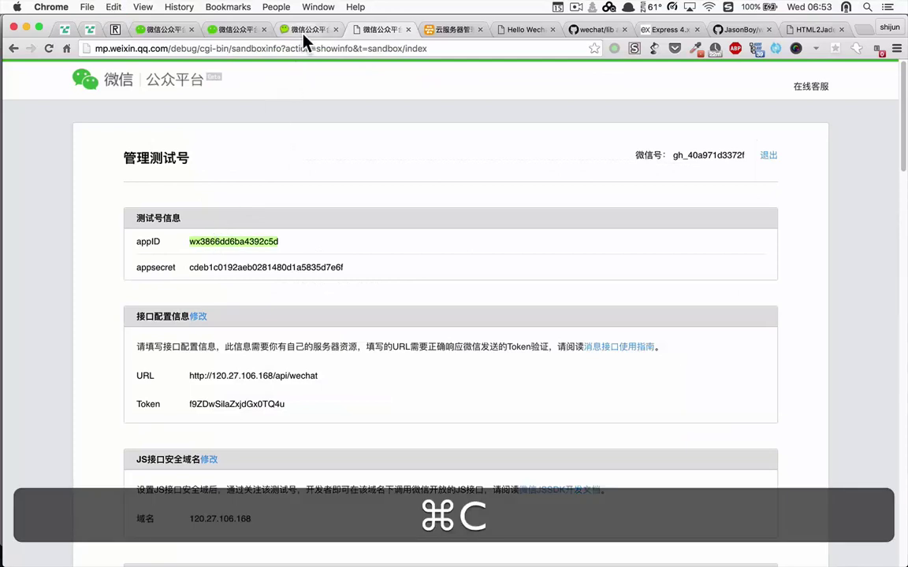
{"action": "left_click", "coordinate": [304, 30]}
{"action": "key", "text": "super+v"}
- Copy the appsecret from the test account page into the secret parameter and submit the access_token request
{"action": "left_click", "coordinate": [294, 440]}
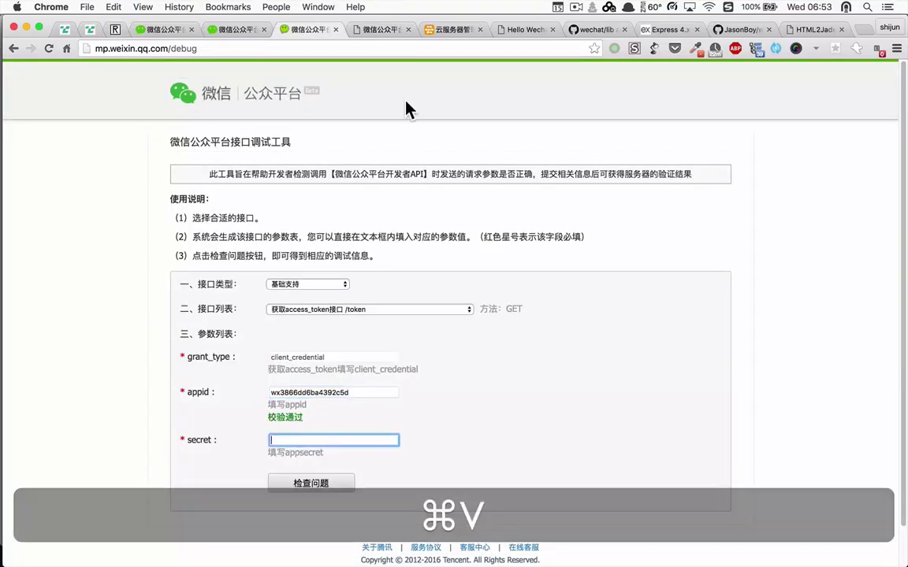
{"action": "left_click", "coordinate": [378, 32]}
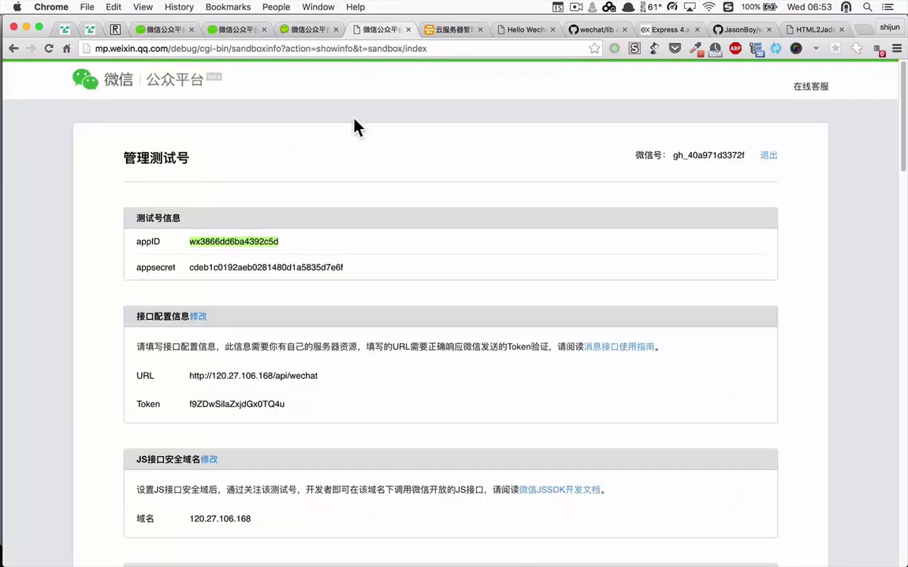
{"action": "double_click", "coordinate": [265, 267]}
{"action": "key", "text": "super+c"}
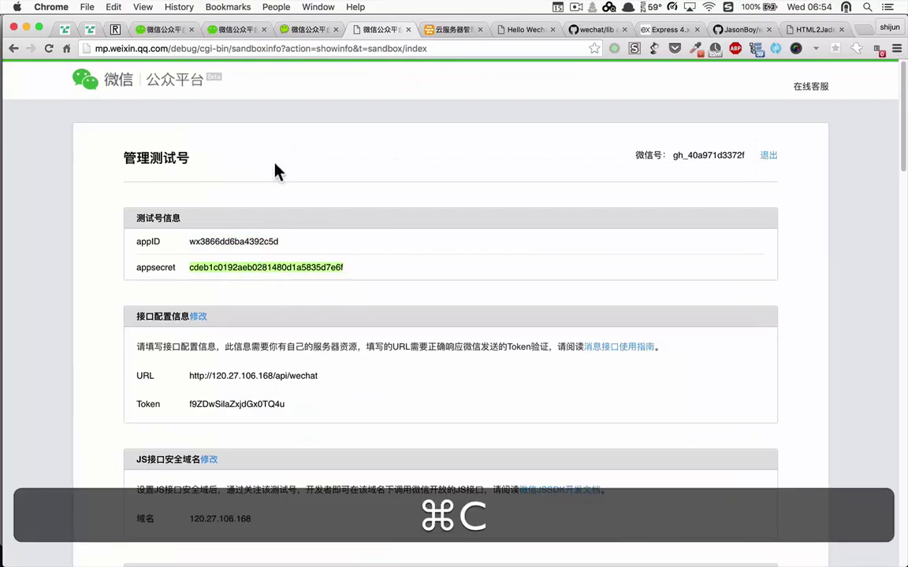
{"action": "left_click", "coordinate": [305, 30]}
{"action": "key", "text": "super+v"}
{"action": "left_click", "coordinate": [314, 496]}
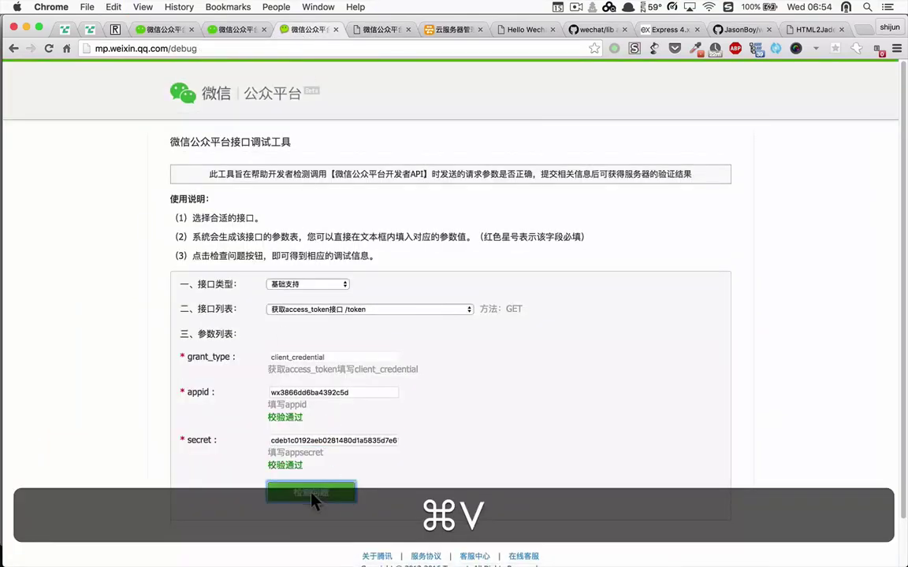
- Copy the full access_token value from the response to the /token request
{"action": "scroll", "coordinate": [405, 401], "scroll_direction": "down", "scroll_amount": 5}
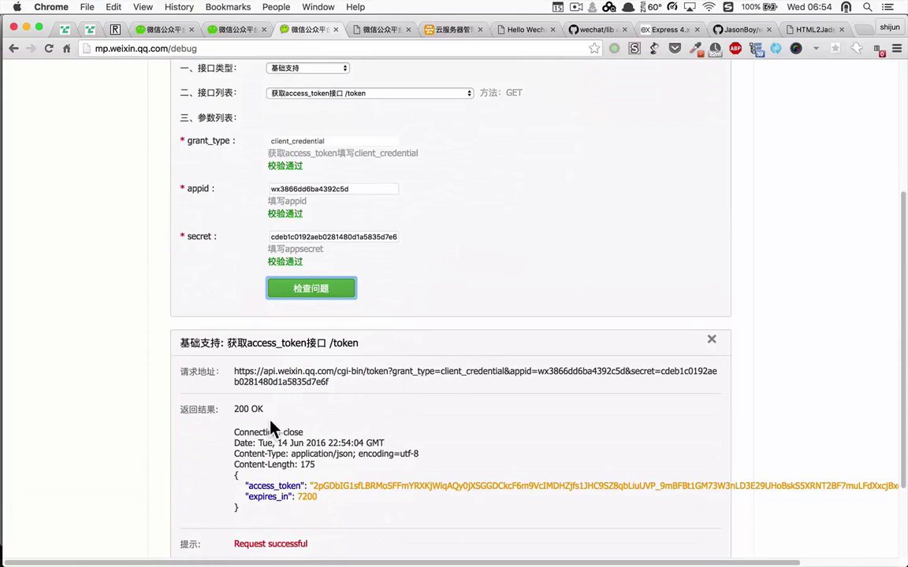
{"action": "scroll", "coordinate": [282, 423], "scroll_direction": "down", "scroll_amount": 3}
{"action": "scroll", "coordinate": [332, 382], "scroll_direction": "right", "scroll_amount": 3}
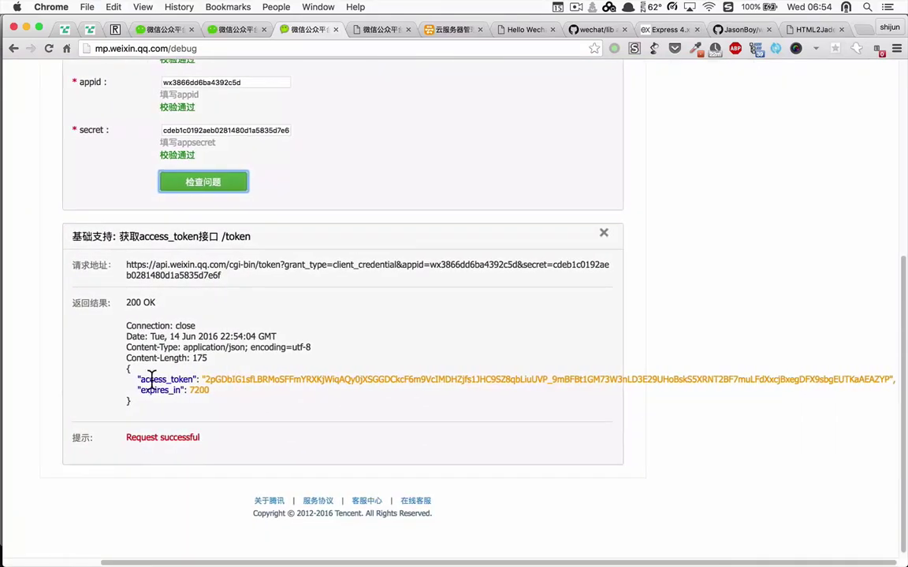
{"action": "double_click", "coordinate": [255, 379]}
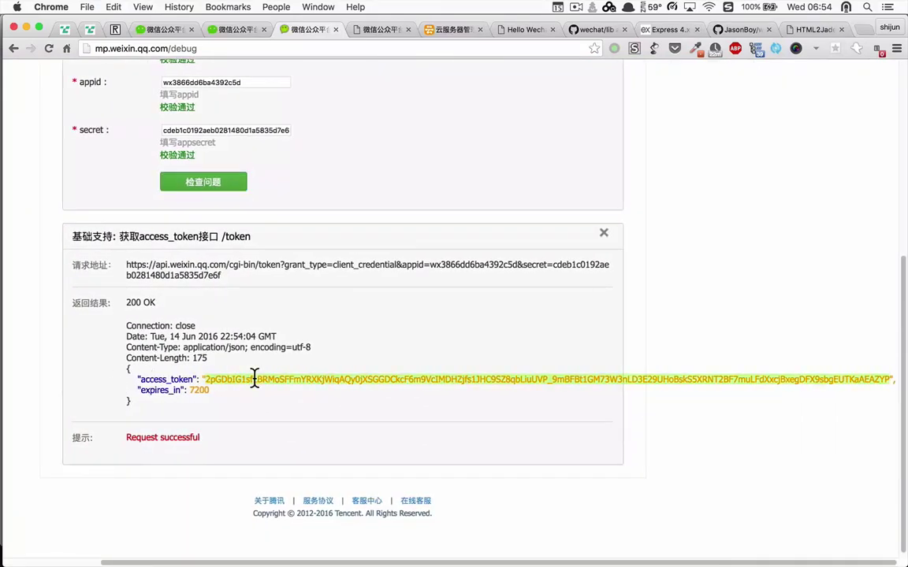
{"action": "key", "text": "super+c"}
- Switch to Mou, replace the untitled document's entire content with the copied access token, and copy the token again
{"action": "key", "text": "super+Tab"}
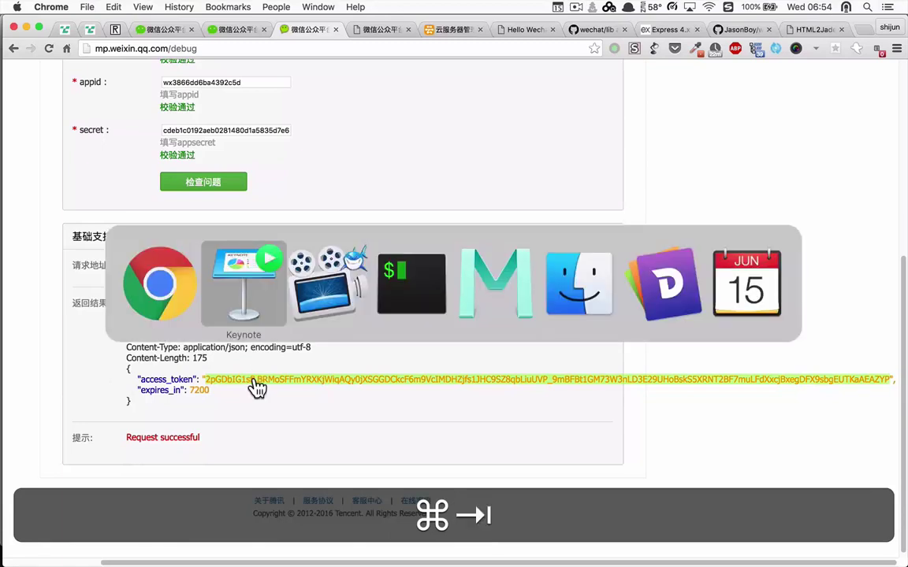
{"action": "key", "text": "super+Tab"}
{"action": "key", "text": "super+Tab"}
{"action": "key", "text": "super+Tab"}
{"action": "key", "text": "super+a"}
{"action": "key", "text": "super+v"}
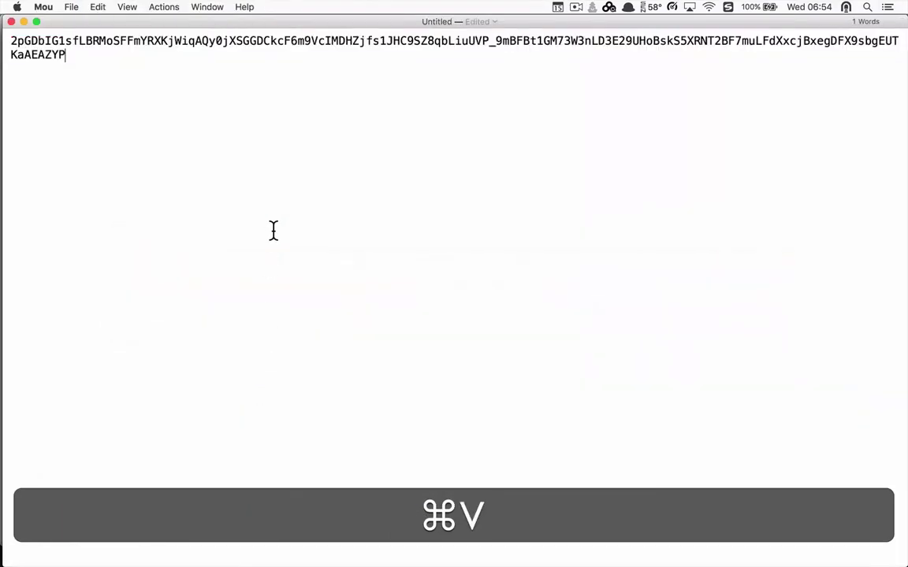
{"action": "key", "text": "super+a"}
{"action": "key", "text": "super+c"}
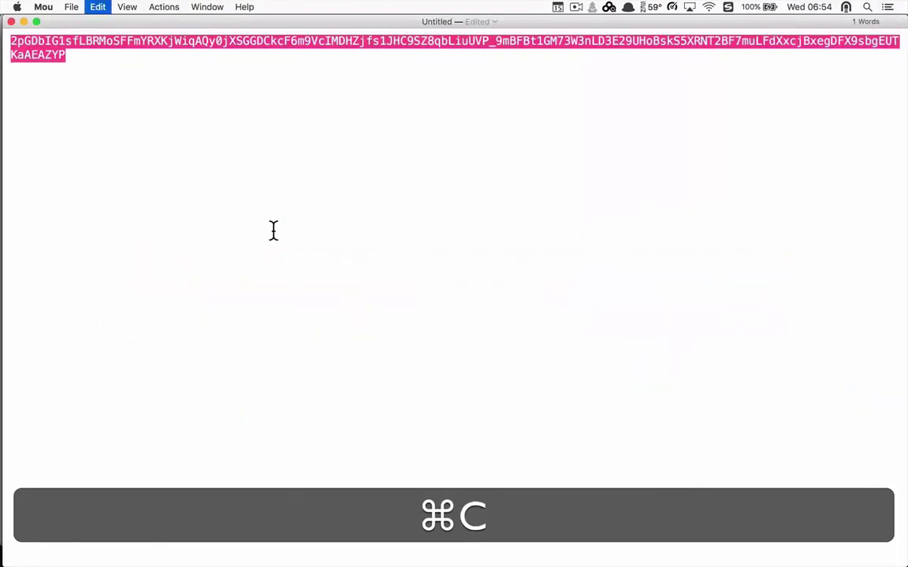
- Back in the Chrome debugging tool, choose interface type 自定义菜单 and interface 自定义菜单创建接口 /menu/create
{"action": "key", "text": "super+Tab"}
{"action": "scroll", "coordinate": [277, 228], "scroll_direction": "up", "scroll_amount": 5}
{"action": "scroll", "coordinate": [277, 219], "scroll_direction": "left", "scroll_amount": 3}
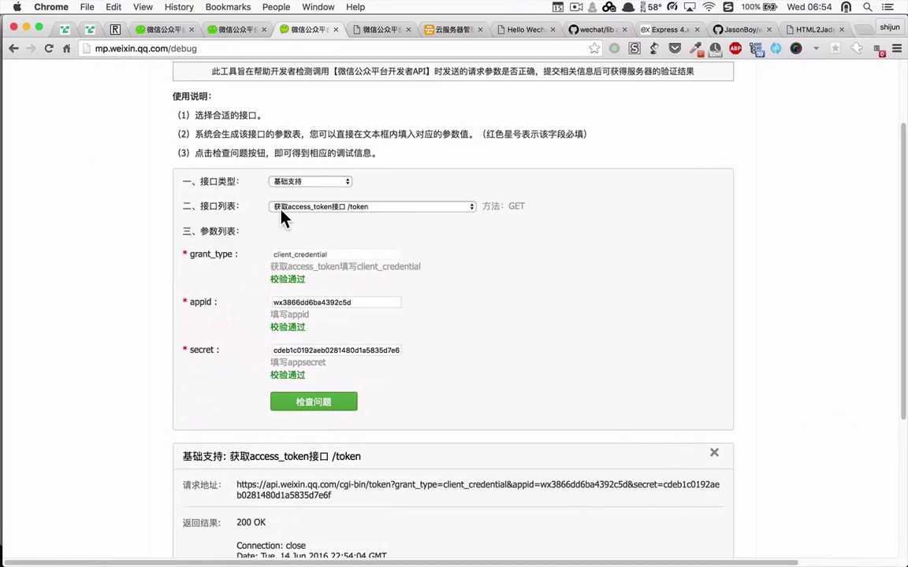
{"action": "scroll", "coordinate": [280, 215], "scroll_direction": "up", "scroll_amount": 2}
{"action": "scroll", "coordinate": [325, 232], "scroll_direction": "down", "scroll_amount": 5}
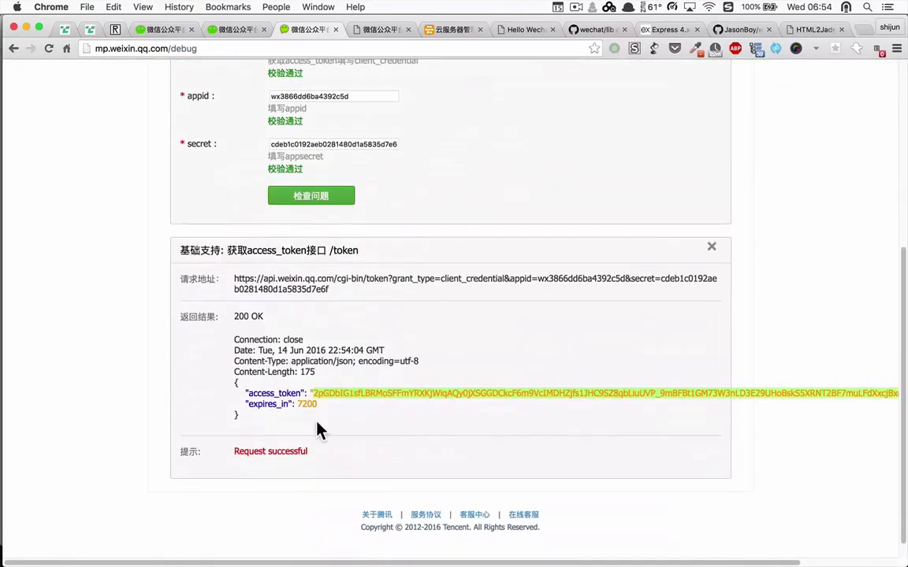
{"action": "scroll", "coordinate": [280, 275], "scroll_direction": "up", "scroll_amount": 5}
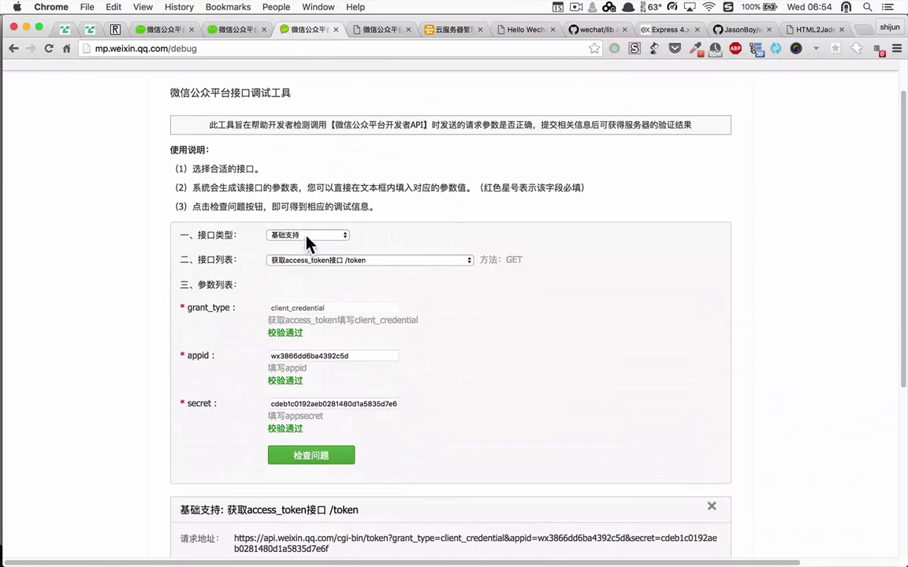
{"action": "left_click", "coordinate": [306, 238]}
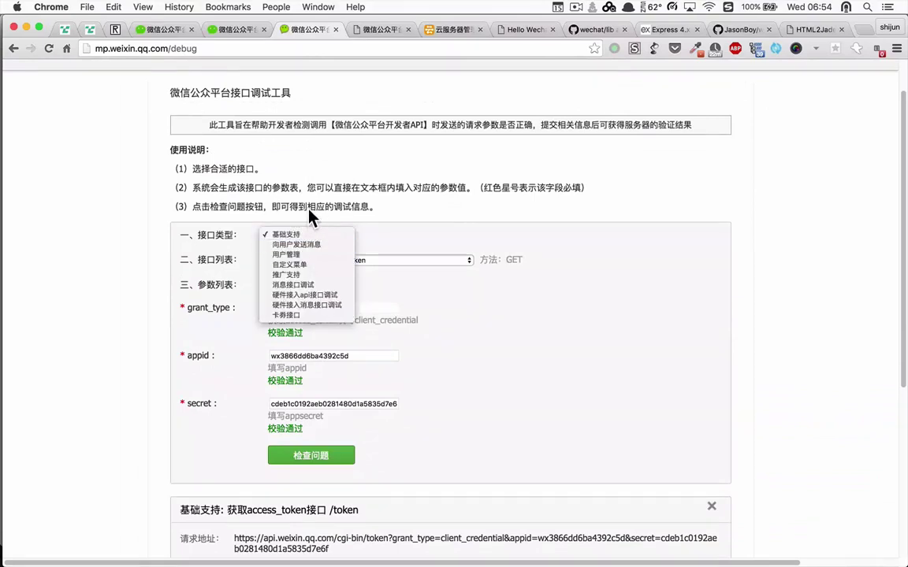
{"action": "left_click", "coordinate": [311, 218]}
{"action": "left_click", "coordinate": [294, 236]}
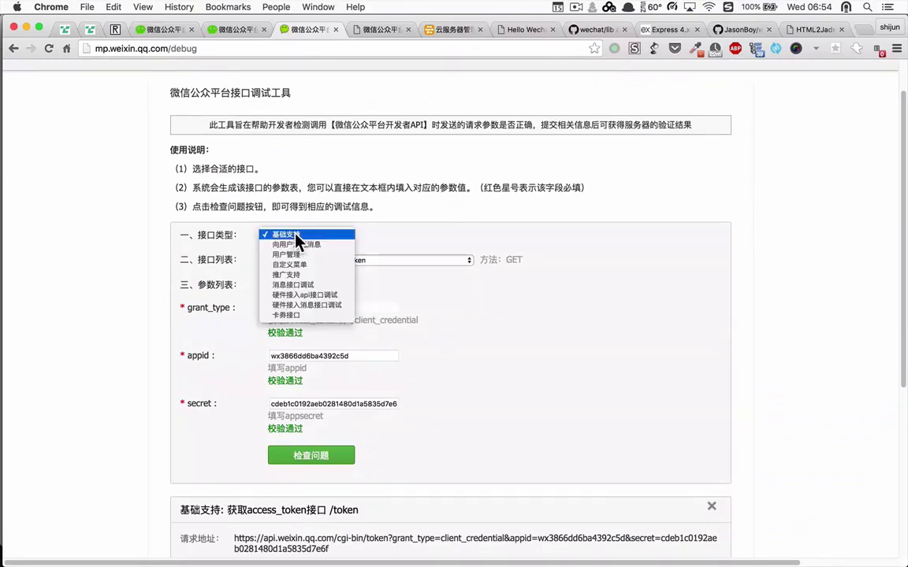
{"action": "left_click", "coordinate": [313, 265]}
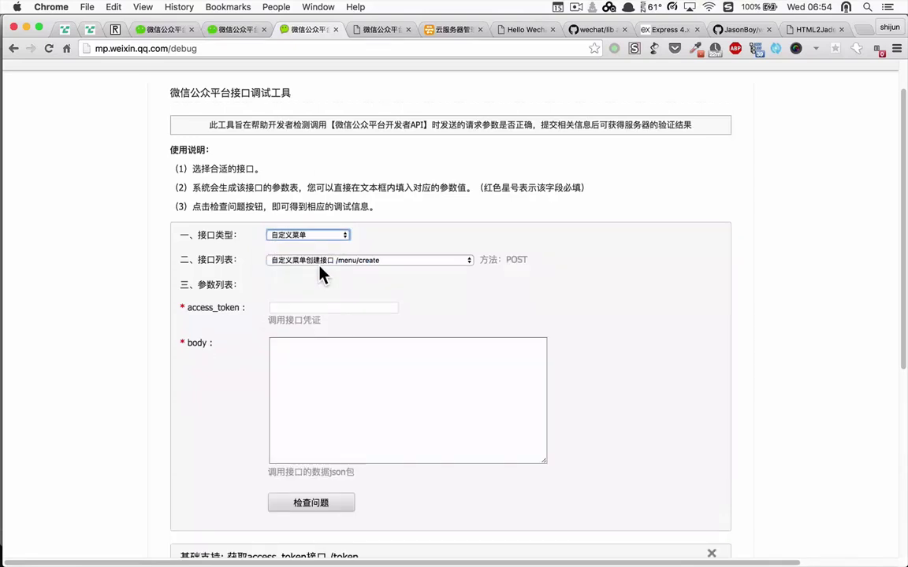
{"action": "left_click", "coordinate": [319, 262]}
{"action": "left_click", "coordinate": [323, 271]}
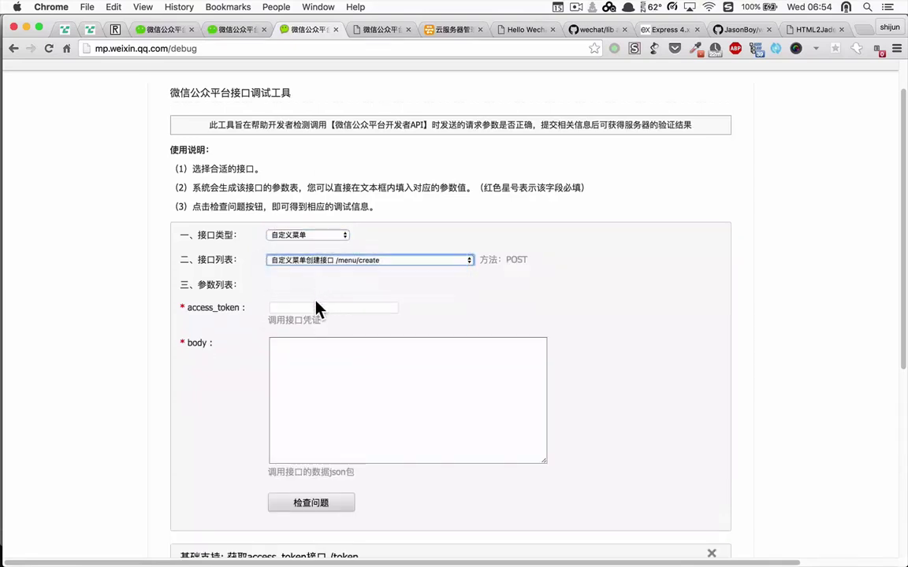
- Fill in the copied access token, switch the interface to 自定义菜单查询接口 /menu/get, and submit the query request
{"action": "left_click", "coordinate": [308, 309]}
{"action": "key", "text": "super+v"}
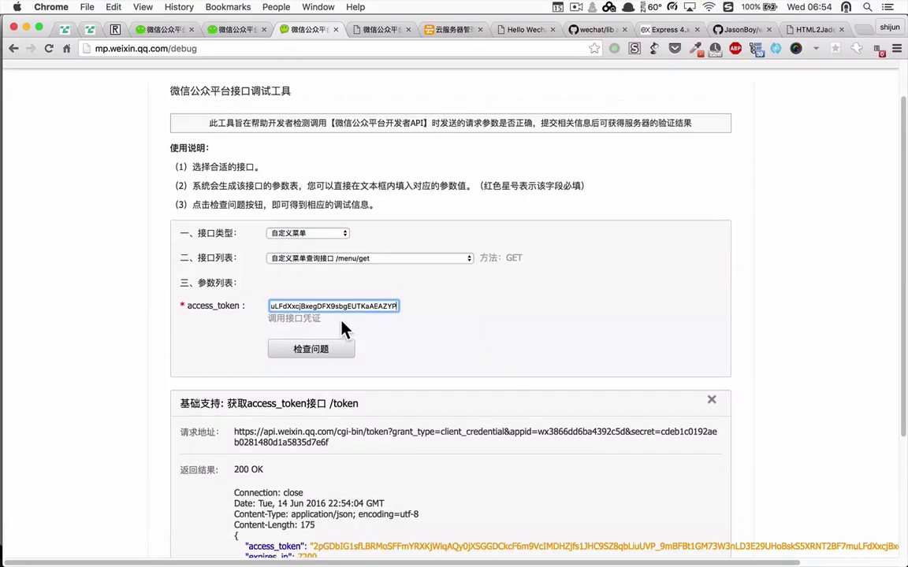
{"action": "scroll", "coordinate": [331, 331], "scroll_direction": "down", "scroll_amount": 3}
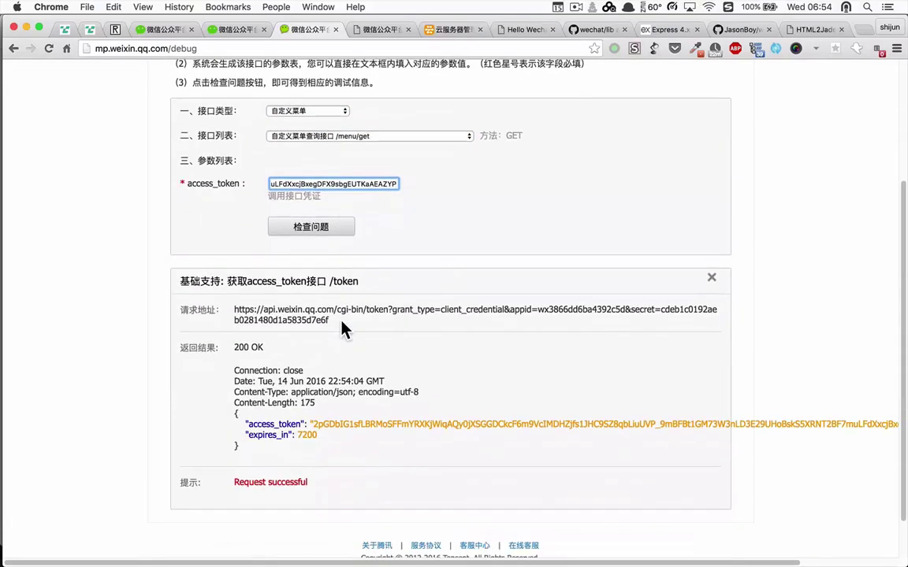
{"action": "left_click", "coordinate": [327, 235]}
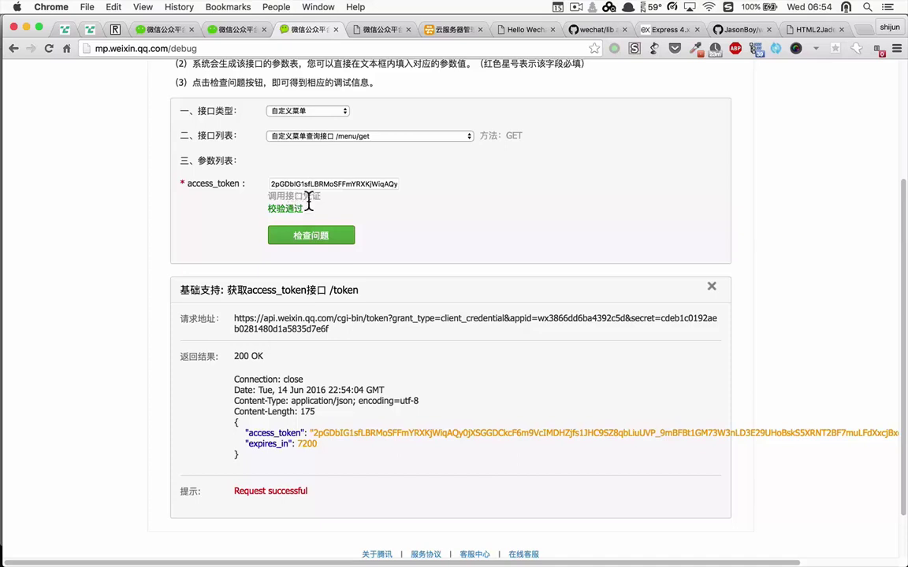
{"action": "left_click", "coordinate": [323, 239]}
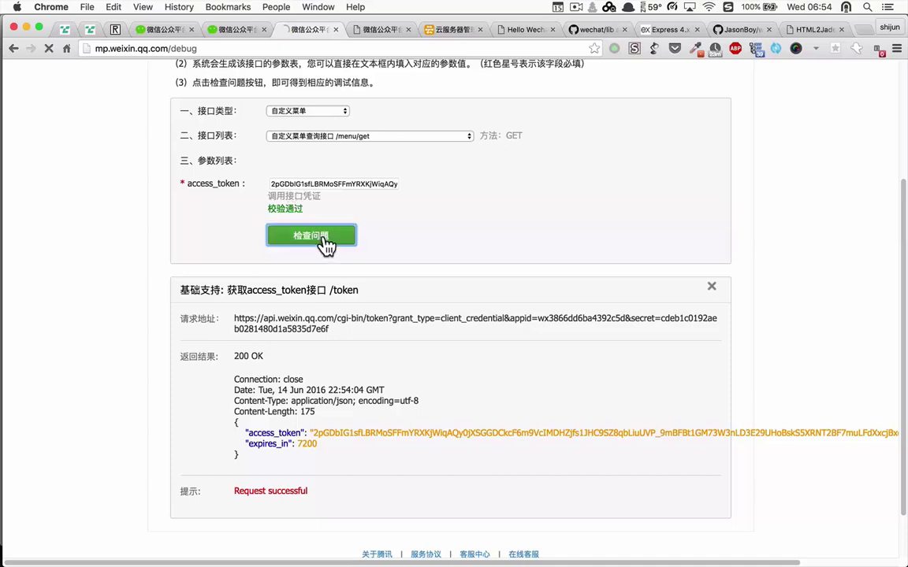
{"action": "scroll", "coordinate": [409, 259], "scroll_direction": "down", "scroll_amount": 2}
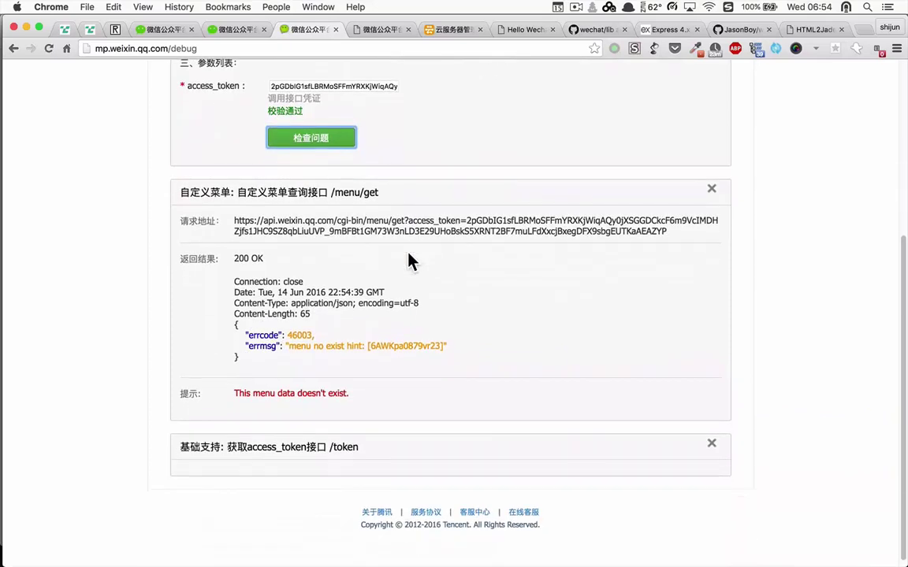
- Examine the /menu/get result: the request URL with its access_token parameter, the response headers, and the errcode and errmsg fields
{"action": "scroll", "coordinate": [408, 255], "scroll_direction": "up", "scroll_amount": 2}
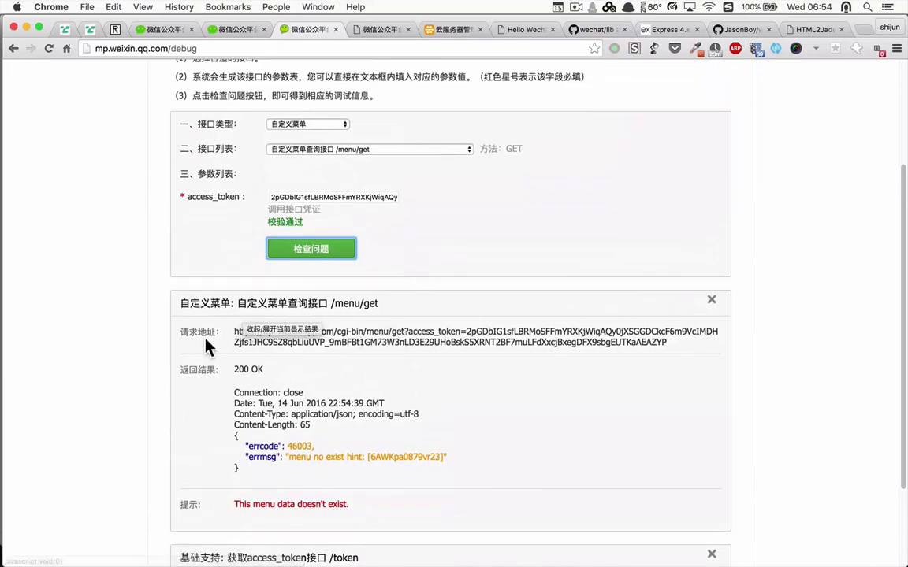
{"action": "left_click", "coordinate": [235, 331]}
{"action": "left_click_drag", "start_coordinate": [234, 331], "coordinate": [388, 350]}
{"action": "left_click", "coordinate": [380, 359]}
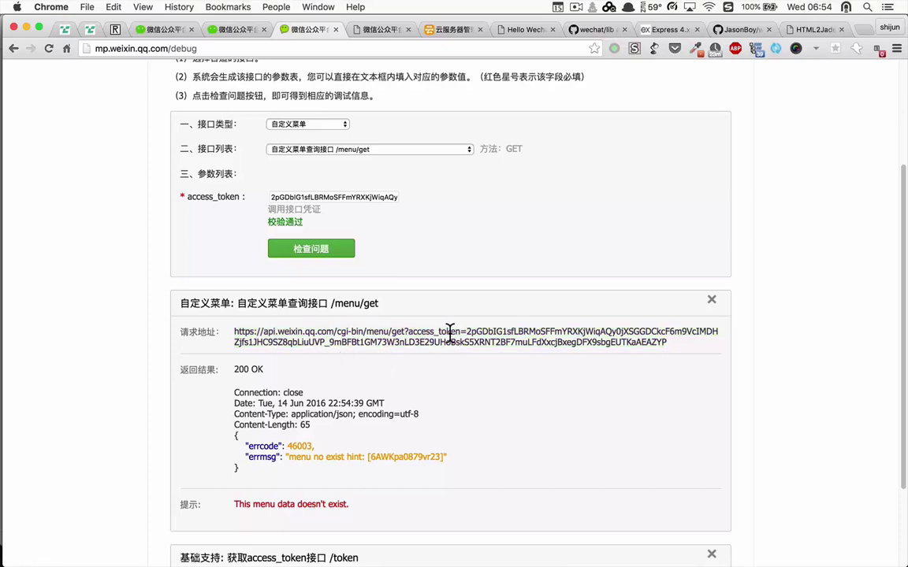
{"action": "left_click_drag", "start_coordinate": [467, 331], "coordinate": [666, 344]}
{"action": "left_click", "coordinate": [432, 410]}
{"action": "scroll", "coordinate": [350, 390], "scroll_direction": "down", "scroll_amount": 2}
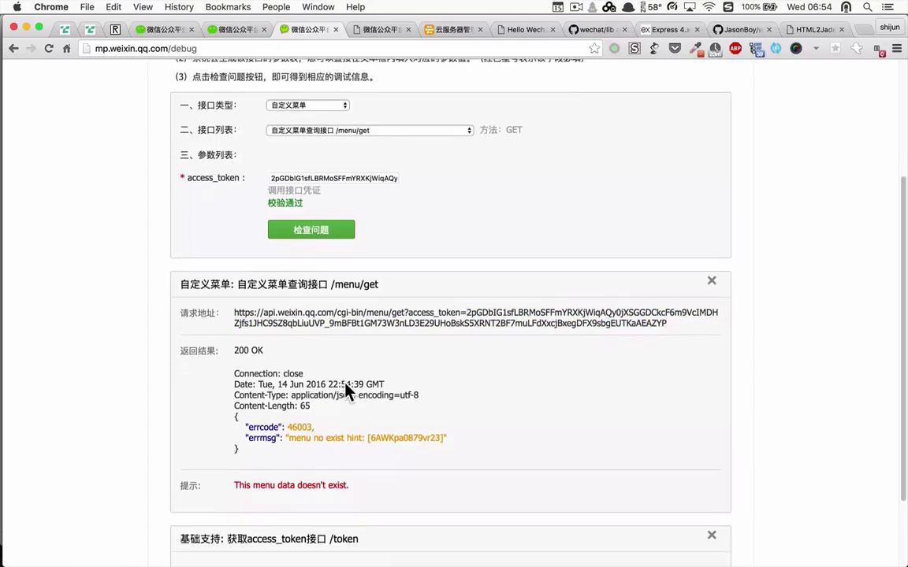
{"action": "left_click_drag", "start_coordinate": [235, 336], "coordinate": [330, 411]}
{"action": "left_click", "coordinate": [265, 439]}
{"action": "left_click", "coordinate": [304, 438]}
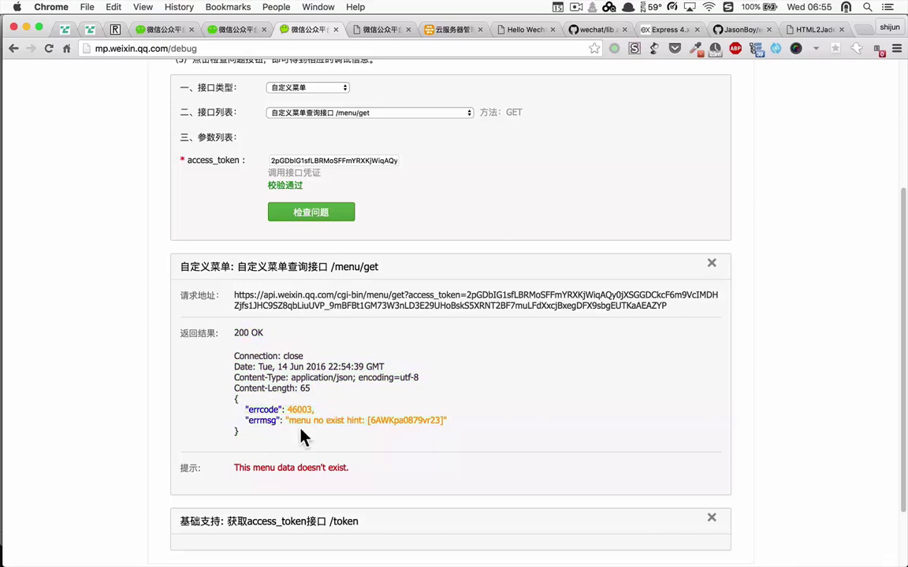
{"action": "left_click_drag", "start_coordinate": [285, 421], "coordinate": [468, 414]}
{"action": "left_click", "coordinate": [468, 414]}
{"action": "triple_click", "coordinate": [359, 423]}
- Select the interface 自定义菜单创建接口 /menu/create and validate the access token already filled in
{"action": "scroll", "coordinate": [364, 439], "scroll_direction": "up", "scroll_amount": 5}
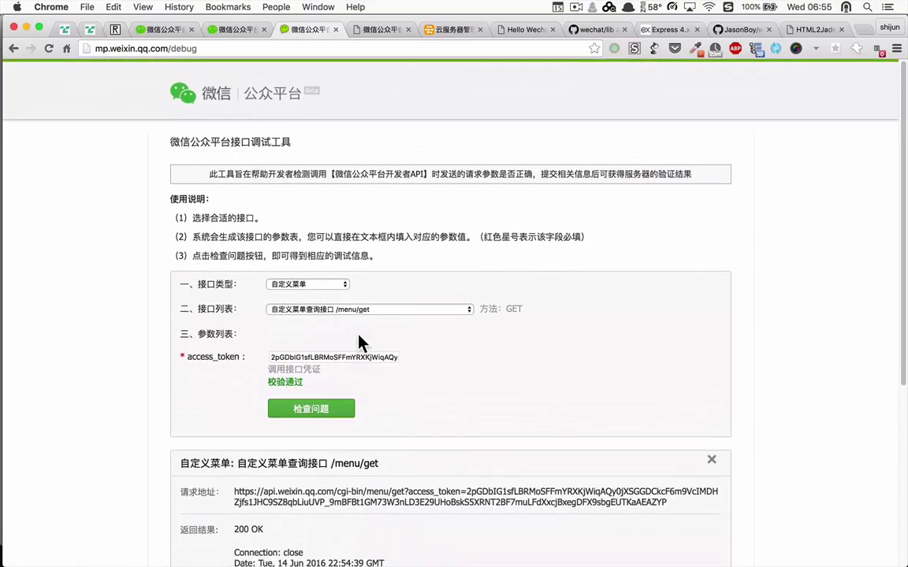
{"action": "left_click", "coordinate": [346, 314]}
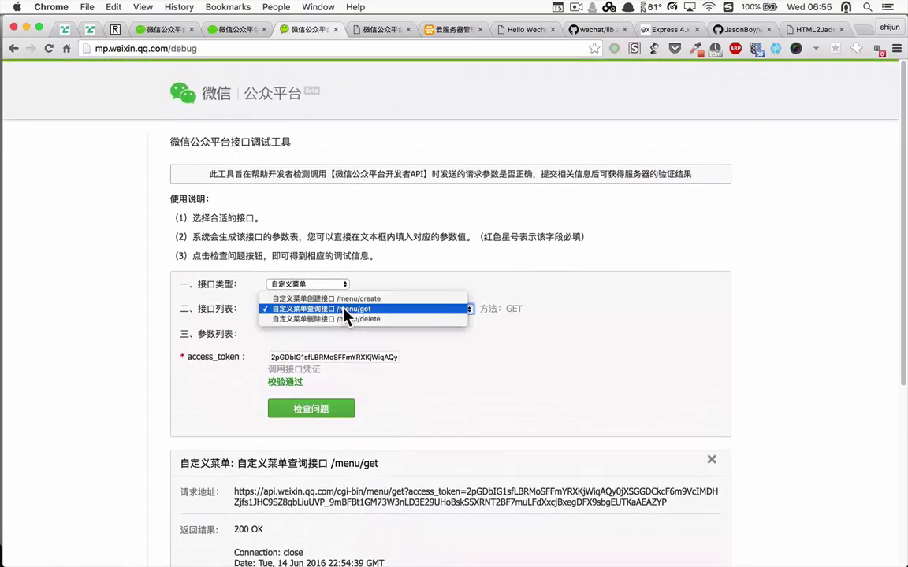
{"action": "left_click", "coordinate": [347, 312]}
{"action": "left_click", "coordinate": [346, 309]}
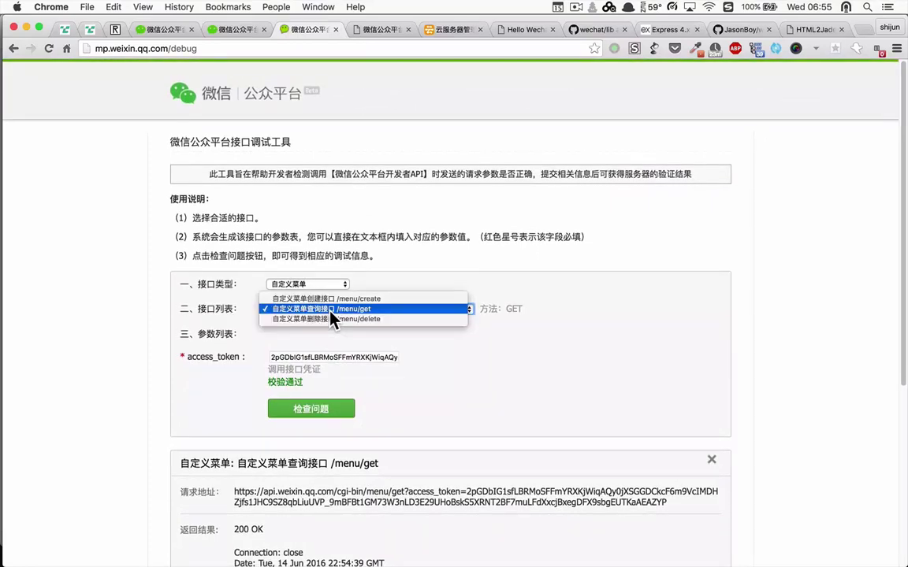
{"action": "left_click", "coordinate": [348, 299]}
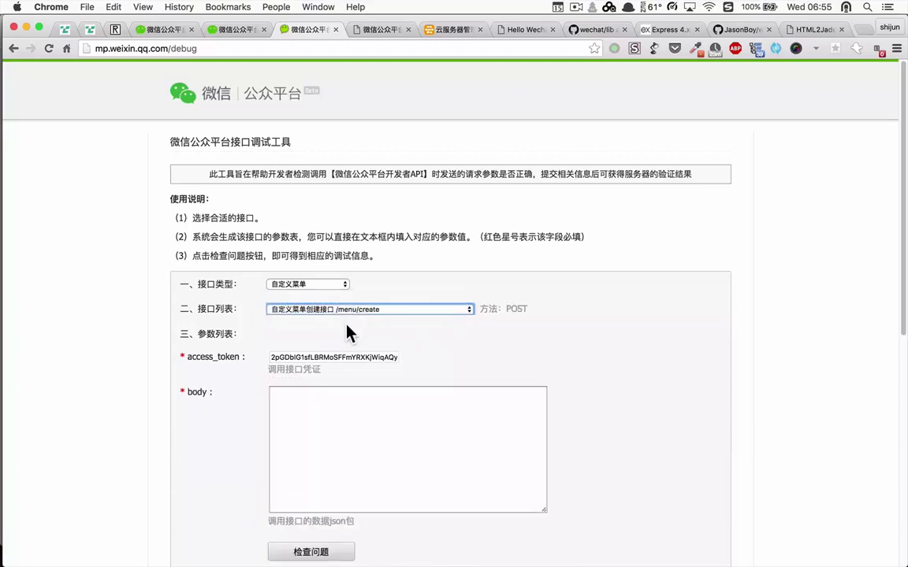
{"action": "double_click", "coordinate": [298, 357]}
{"action": "left_click", "coordinate": [298, 347]}
{"action": "double_click", "coordinate": [304, 356]}
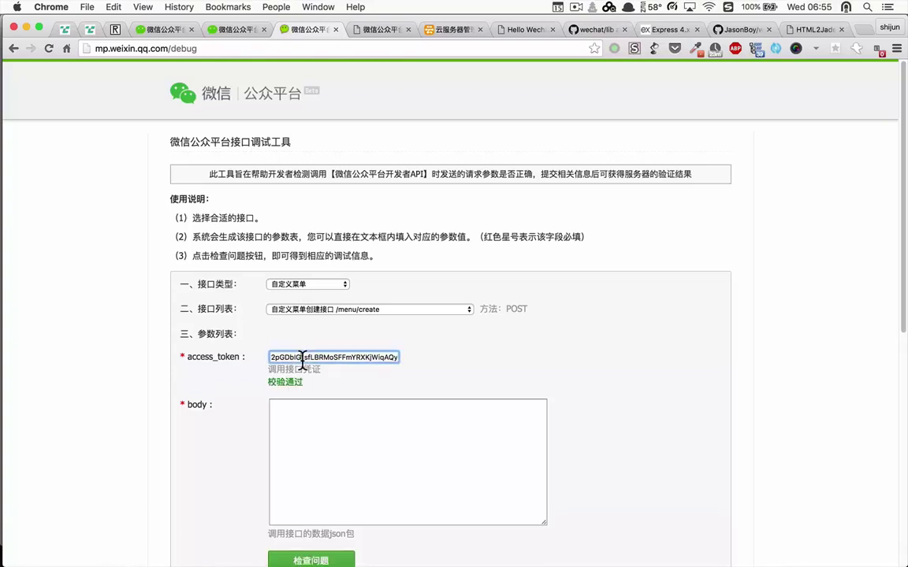
{"action": "left_click", "coordinate": [216, 359]}
{"action": "left_click", "coordinate": [394, 309]}
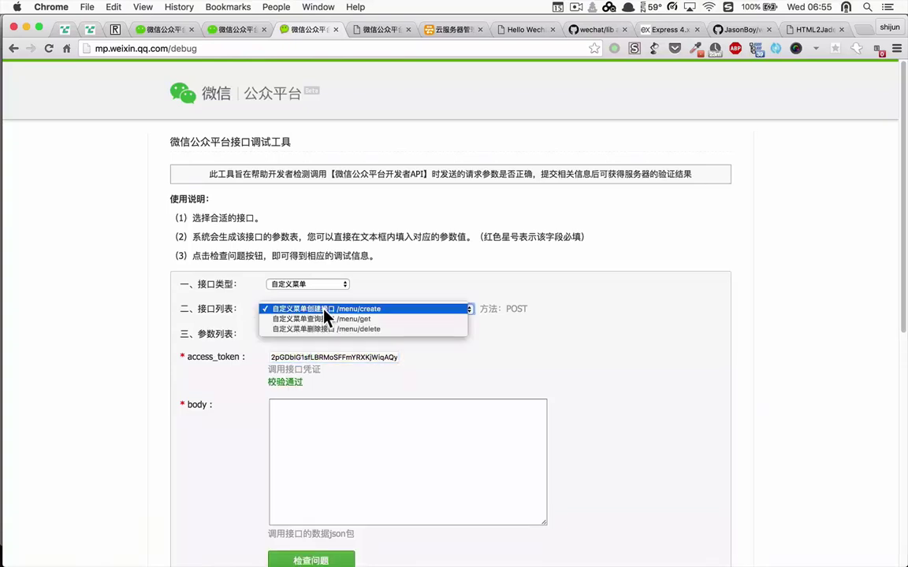
{"action": "left_click", "coordinate": [312, 353]}
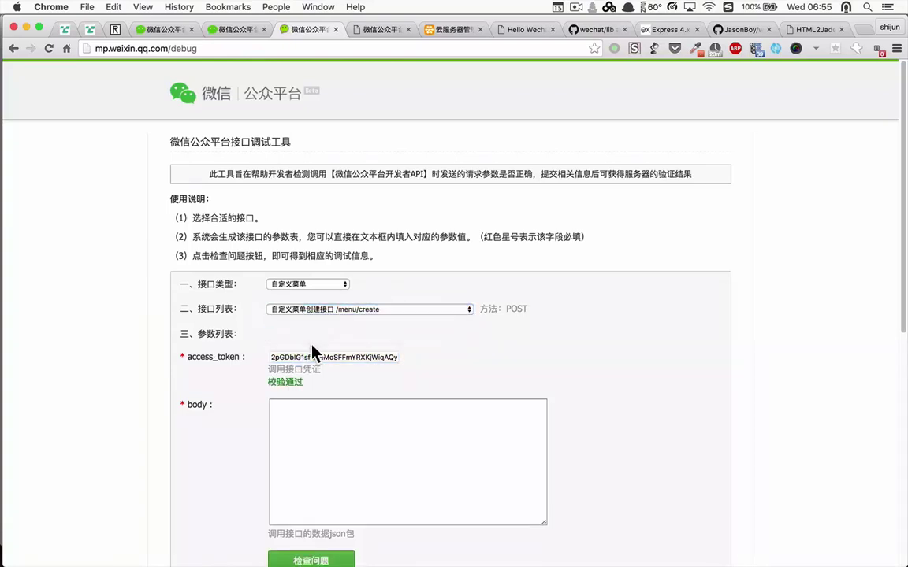
- In the custom menu creation documentation, copy the complete JSON under click和view的请求示例
{"action": "left_click", "coordinate": [230, 30]}
{"action": "scroll", "coordinate": [298, 192], "scroll_direction": "up", "scroll_amount": 5}
{"action": "scroll", "coordinate": [298, 192], "scroll_direction": "up", "scroll_amount": 10}
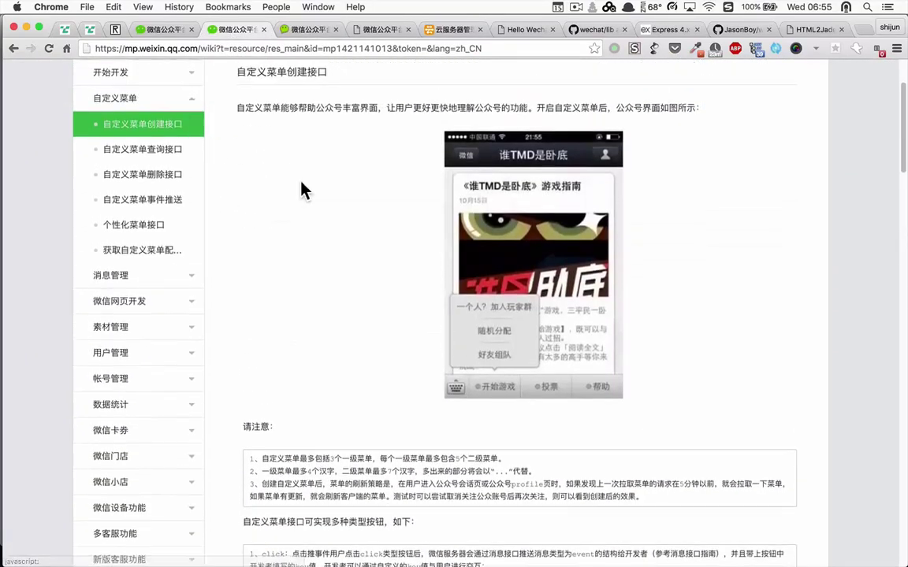
{"action": "scroll", "coordinate": [300, 191], "scroll_direction": "down", "scroll_amount": 15}
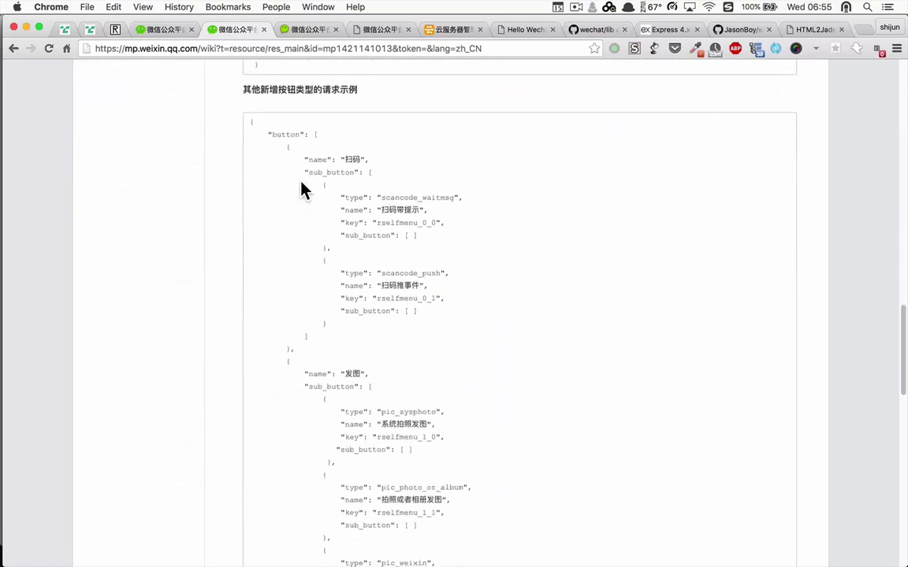
{"action": "scroll", "coordinate": [301, 191], "scroll_direction": "up", "scroll_amount": 11}
{"action": "scroll", "coordinate": [303, 191], "scroll_direction": "up", "scroll_amount": 1}
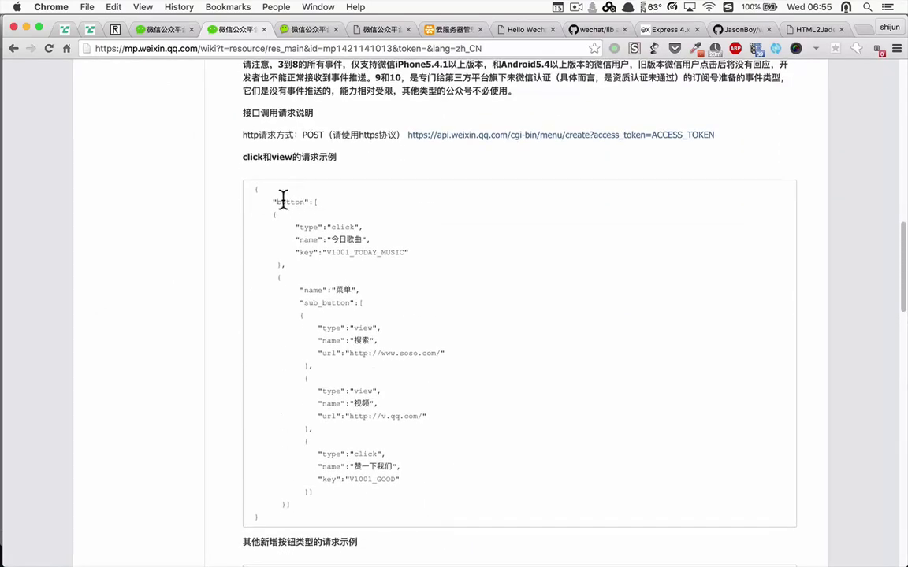
{"action": "left_click_drag", "start_coordinate": [256, 190], "coordinate": [287, 523]}
{"action": "key", "text": "super+c"}
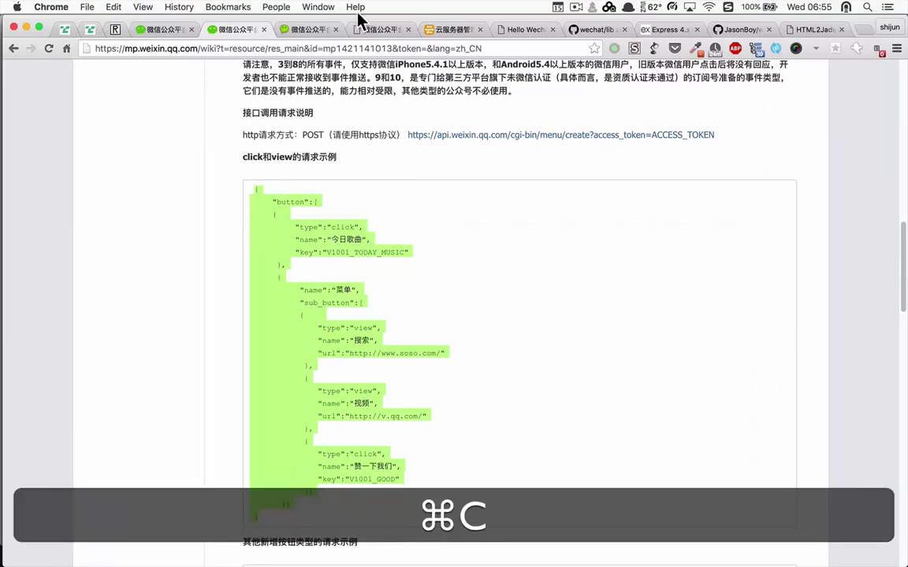
- Return to the debugging tool, paste the sample menu JSON into the body parameter, and submit the /menu/create request
{"action": "left_click", "coordinate": [304, 30]}
{"action": "left_click", "coordinate": [338, 434]}
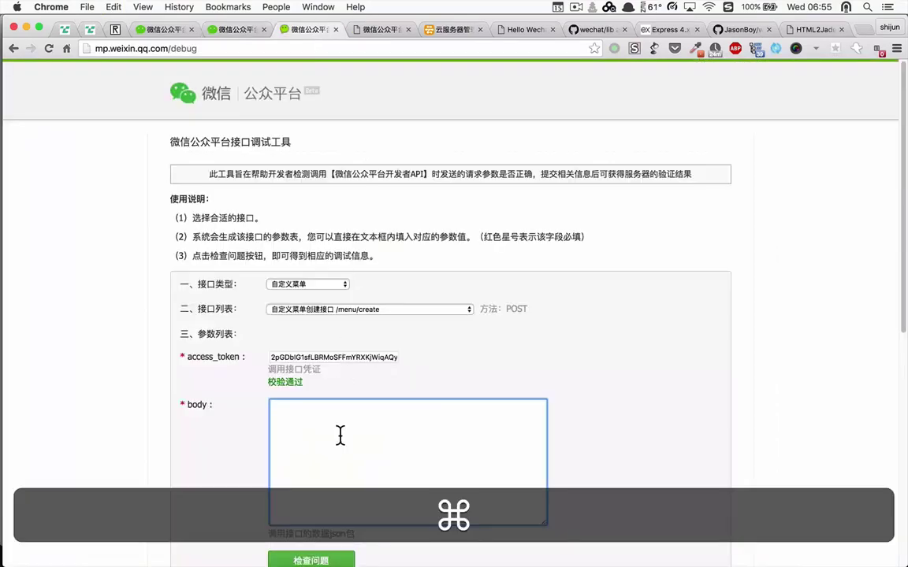
{"action": "key", "text": "super+v"}
{"action": "scroll", "coordinate": [492, 357], "scroll_direction": "down", "scroll_amount": 5}
{"action": "left_click", "coordinate": [340, 322]}
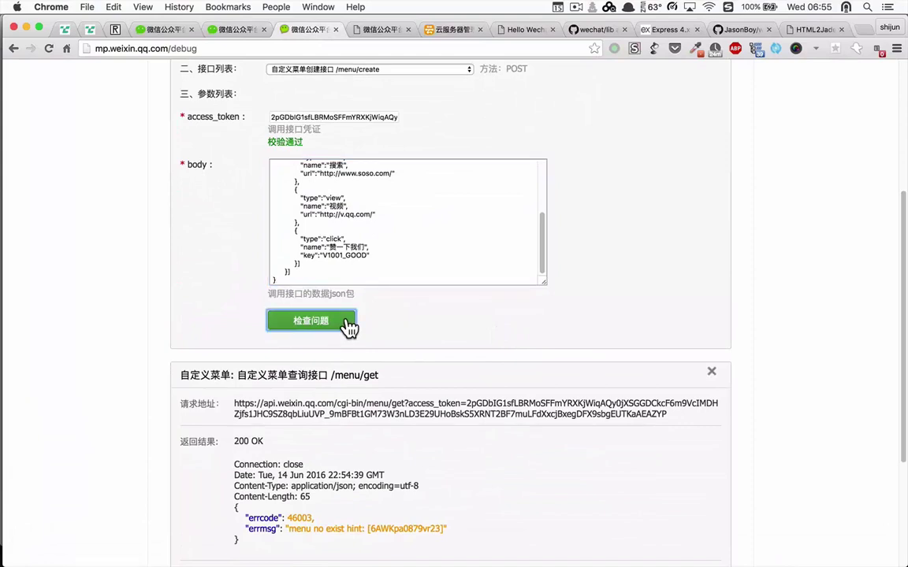
- Examine the /menu/create result, including the path in the request URL and the returned JSON
{"action": "scroll", "coordinate": [415, 324], "scroll_direction": "down", "scroll_amount": 2}
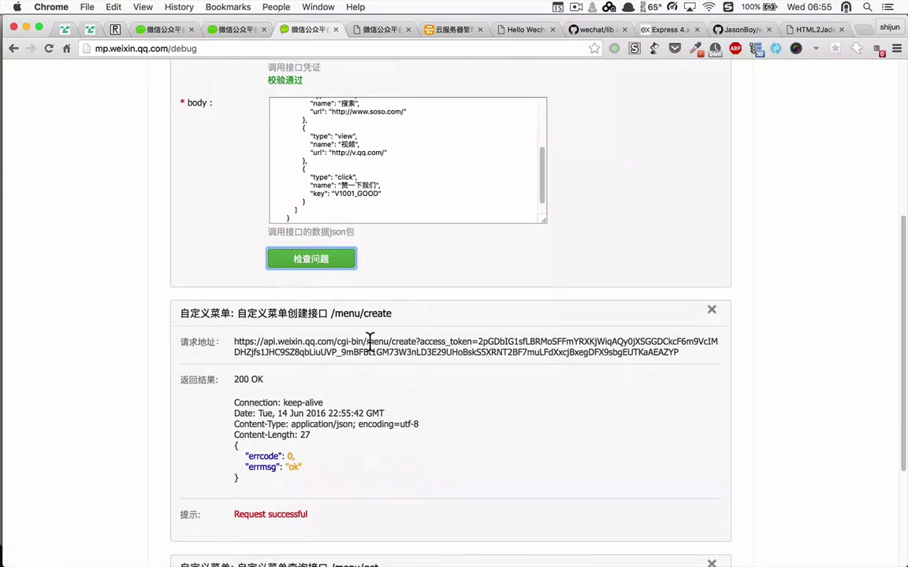
{"action": "left_click_drag", "start_coordinate": [365, 342], "coordinate": [415, 342]}
{"action": "scroll", "coordinate": [374, 404], "scroll_direction": "down", "scroll_amount": 1}
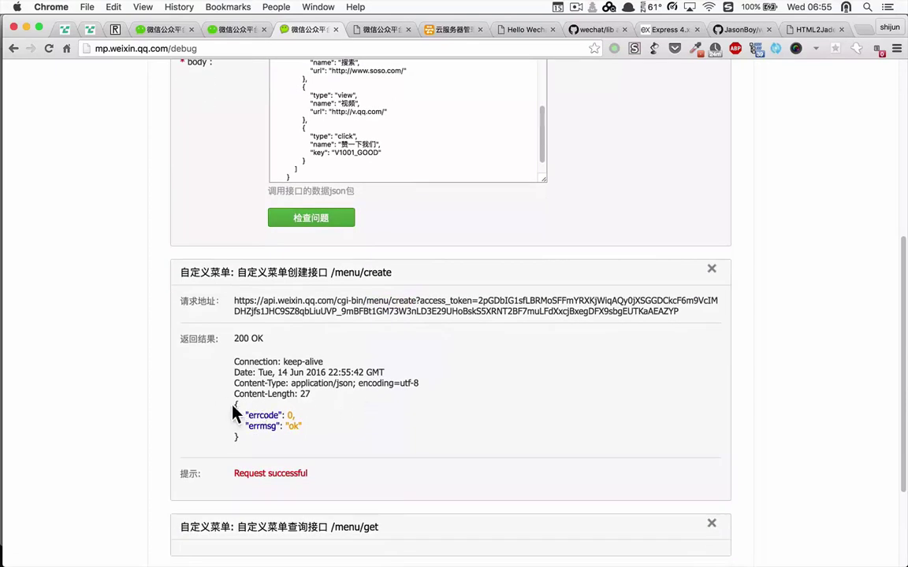
{"action": "left_click_drag", "start_coordinate": [230, 404], "coordinate": [304, 427]}
{"action": "left_click", "coordinate": [278, 445]}
{"action": "scroll", "coordinate": [319, 425], "scroll_direction": "up", "scroll_amount": 5}
{"action": "scroll", "coordinate": [319, 424], "scroll_direction": "up", "scroll_amount": 3}
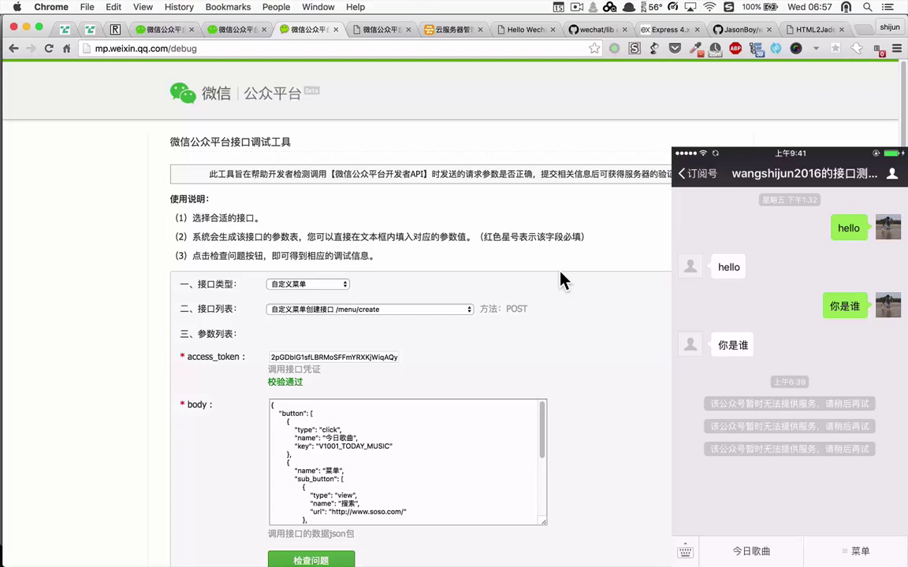
- Review the button definitions in the body JSON, from 今日歌曲 to the 菜单 sub-buttons, against the menu on the mirrored phone
{"action": "scroll", "coordinate": [600, 328], "scroll_direction": "down", "scroll_amount": 5}
{"action": "scroll", "coordinate": [423, 266], "scroll_direction": "down", "scroll_amount": 1}
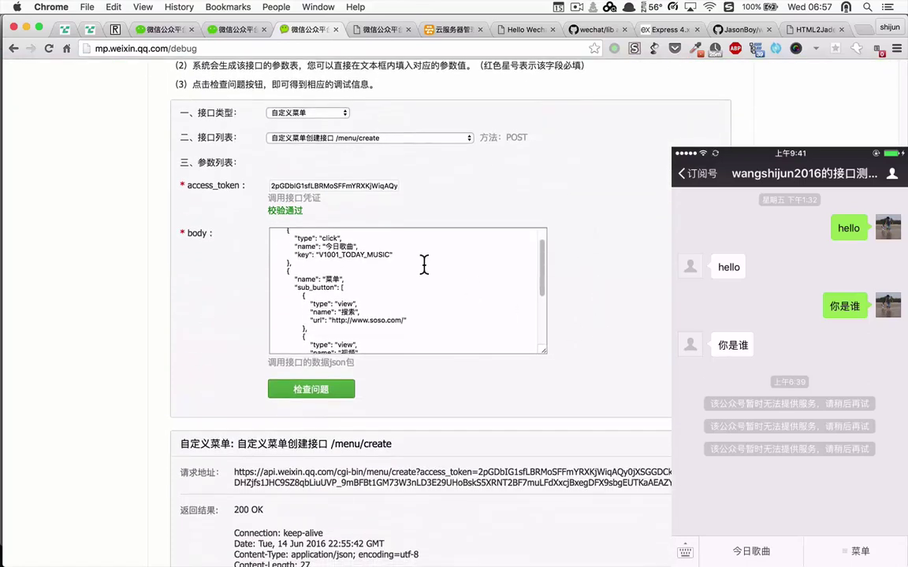
{"action": "scroll", "coordinate": [423, 266], "scroll_direction": "up", "scroll_amount": 1}
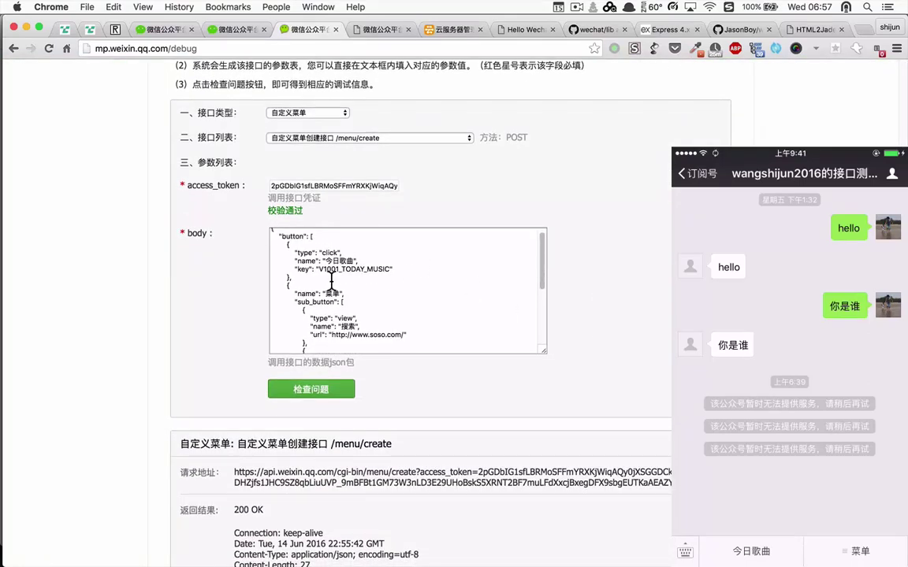
{"action": "scroll", "coordinate": [354, 289], "scroll_direction": "down", "scroll_amount": 2}
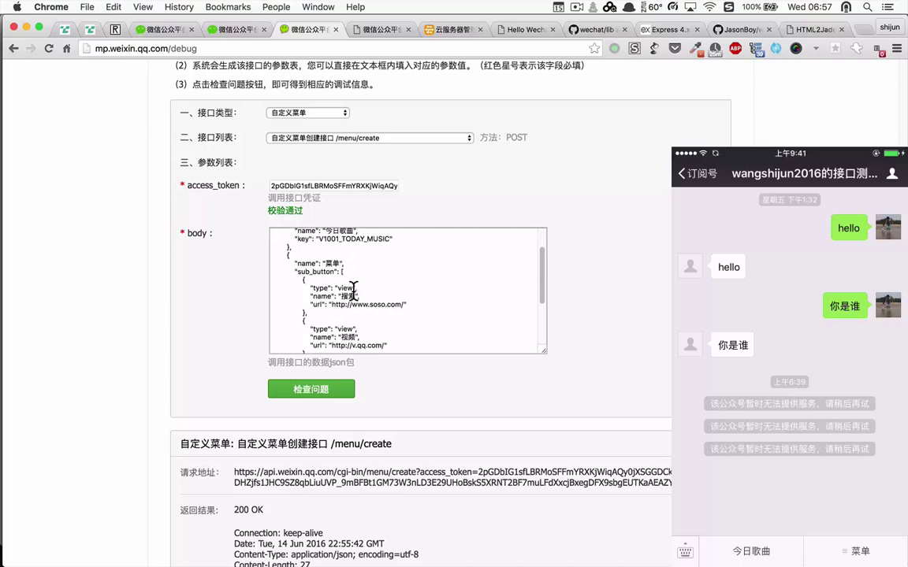
{"action": "scroll", "coordinate": [354, 290], "scroll_direction": "down", "scroll_amount": 1}
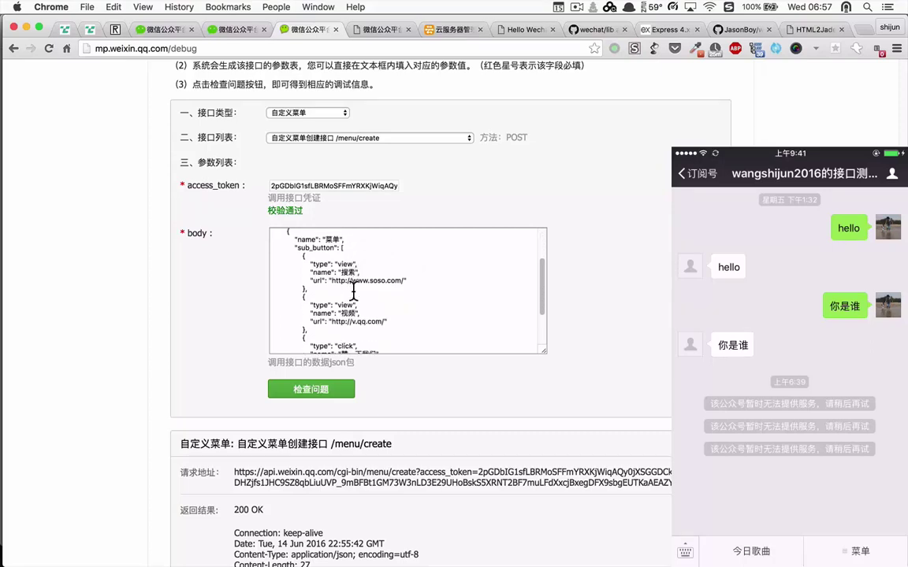
{"action": "scroll", "coordinate": [354, 292], "scroll_direction": "up", "scroll_amount": 3}
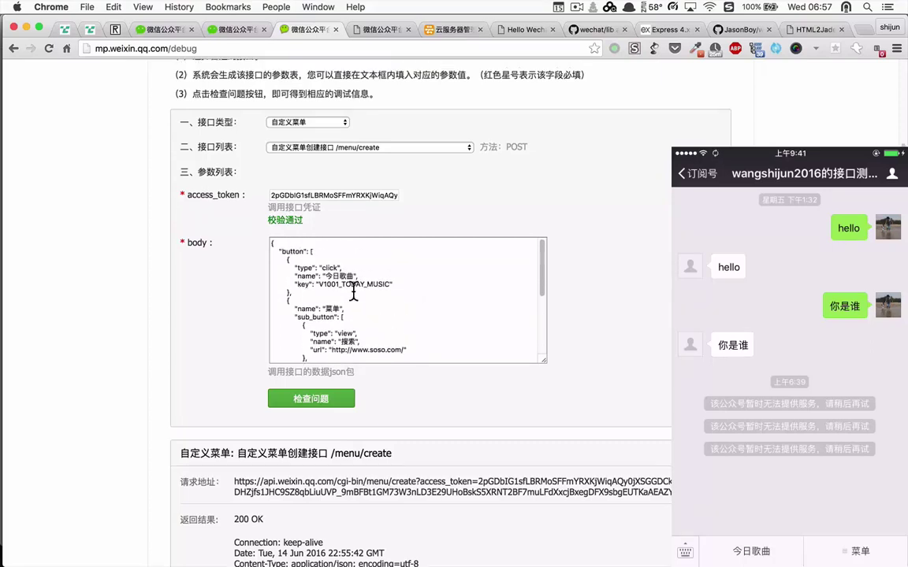
{"action": "scroll", "coordinate": [354, 290], "scroll_direction": "down", "scroll_amount": 1}
{"action": "scroll", "coordinate": [353, 290], "scroll_direction": "down", "scroll_amount": 1}
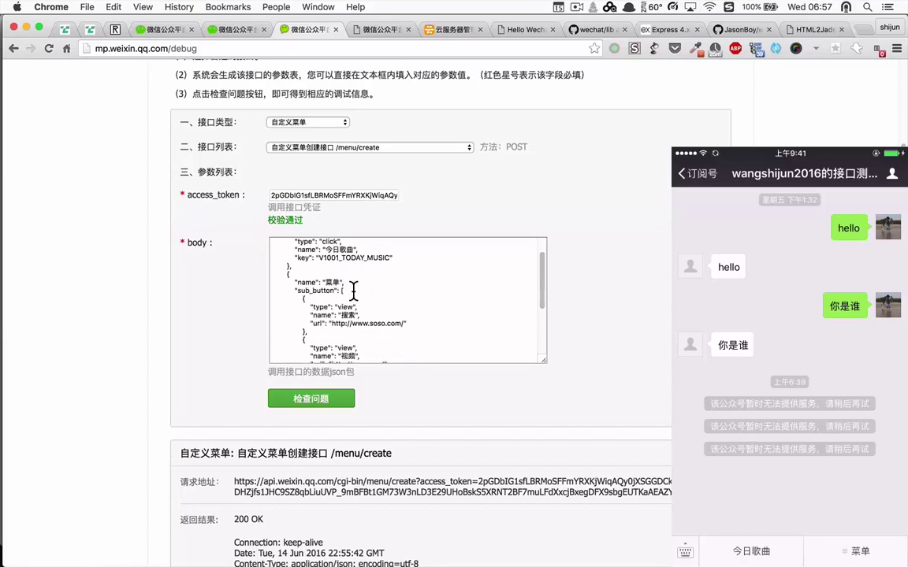
{"action": "scroll", "coordinate": [354, 290], "scroll_direction": "up", "scroll_amount": 3}
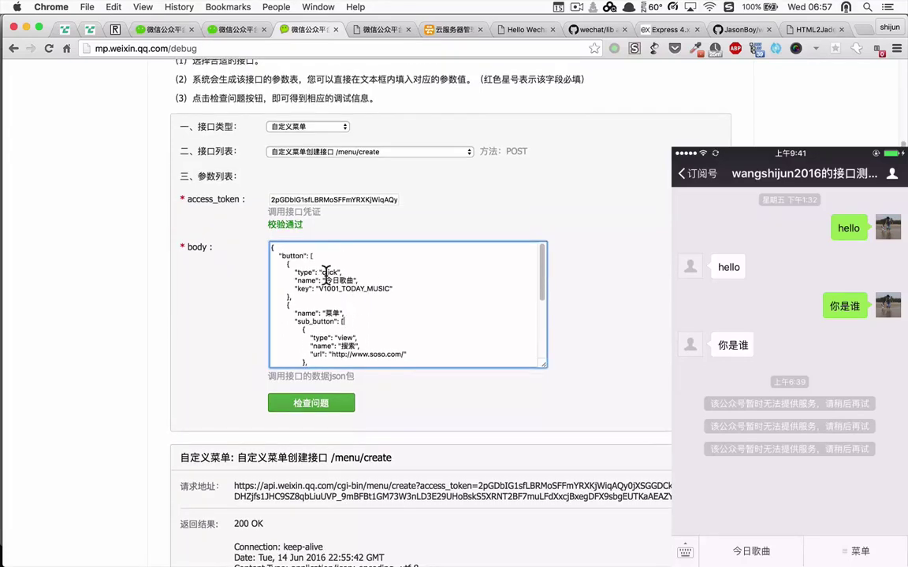
{"action": "left_click", "coordinate": [336, 289]}
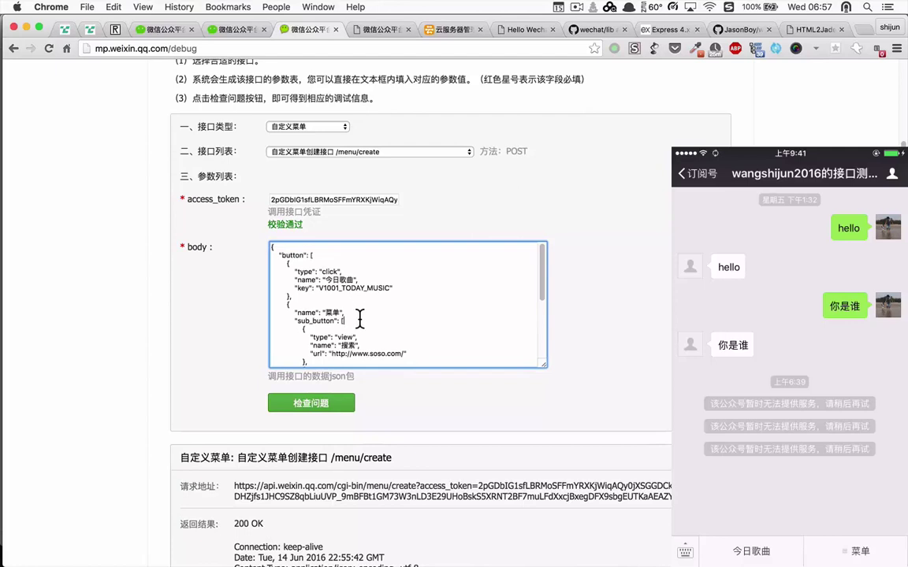
{"action": "scroll", "coordinate": [359, 317], "scroll_direction": "down", "scroll_amount": 2}
{"action": "scroll", "coordinate": [359, 318], "scroll_direction": "down", "scroll_amount": 5}
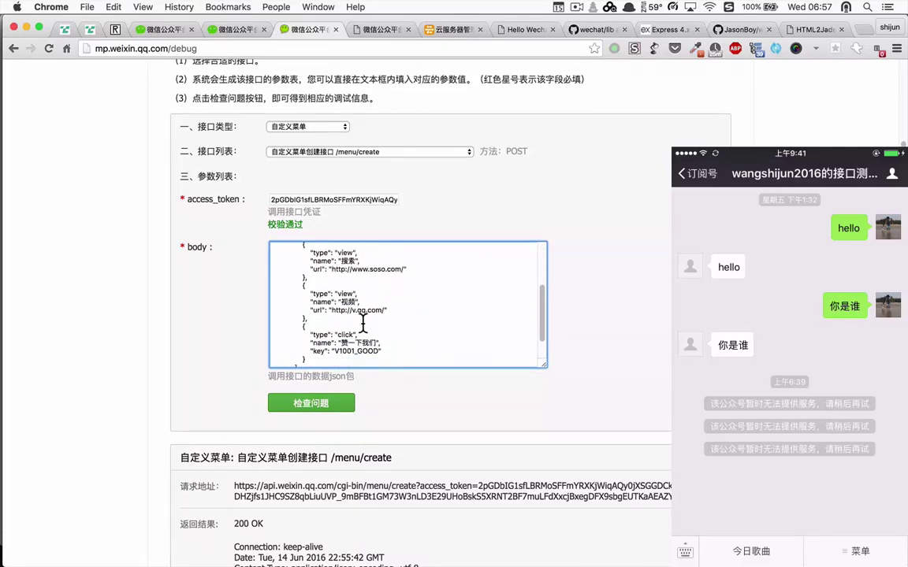
{"action": "scroll", "coordinate": [362, 323], "scroll_direction": "down", "scroll_amount": 4}
{"action": "scroll", "coordinate": [362, 325], "scroll_direction": "up", "scroll_amount": 3}
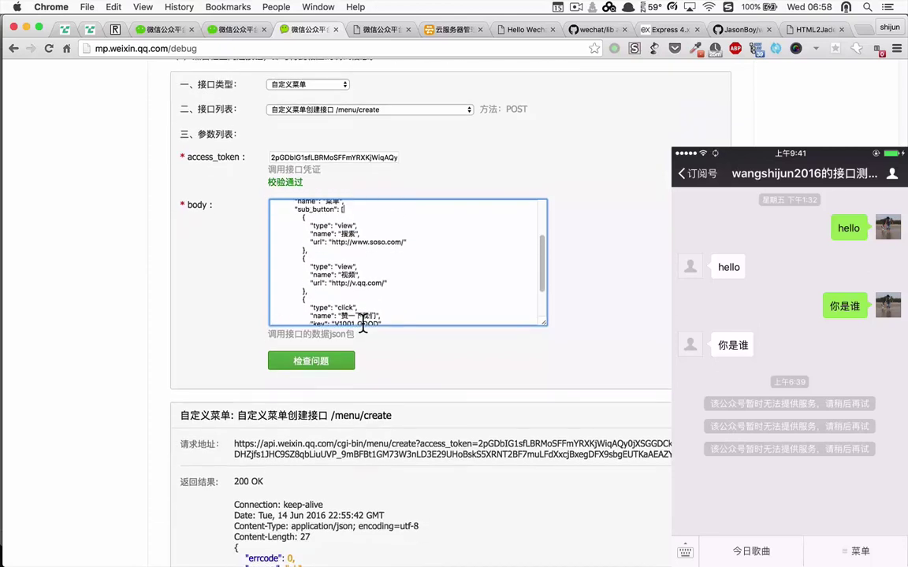
- Switch to the server log in iTerm2 and add a run of blank lines below the old output to set new requests apart
{"action": "scroll", "coordinate": [363, 325], "scroll_direction": "up", "scroll_amount": 5}
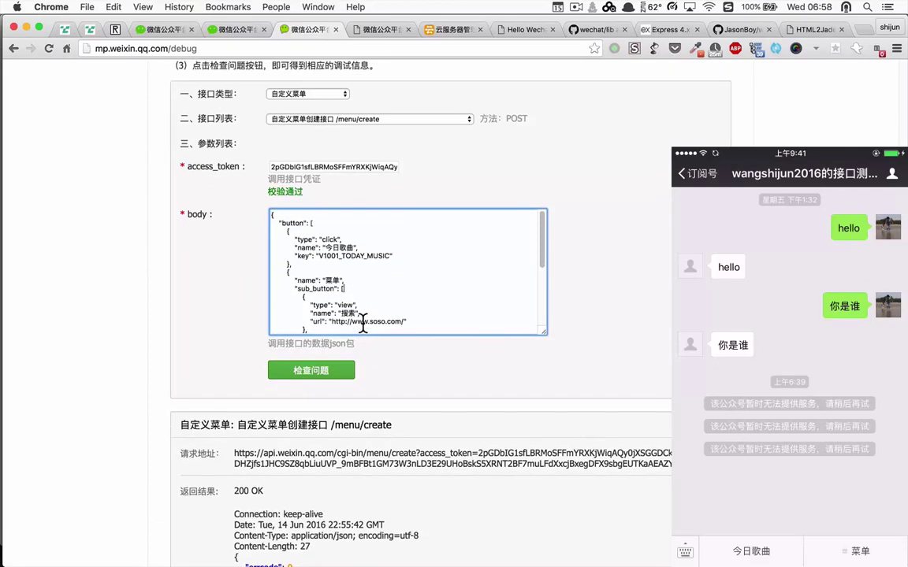
{"action": "key", "text": "super+Tab"}
{"action": "key", "text": "super+Tab"}
{"action": "key", "text": "super+Tab"}
{"action": "key", "text": "super+Tab"}
{"action": "key", "text": "super+Tab"}
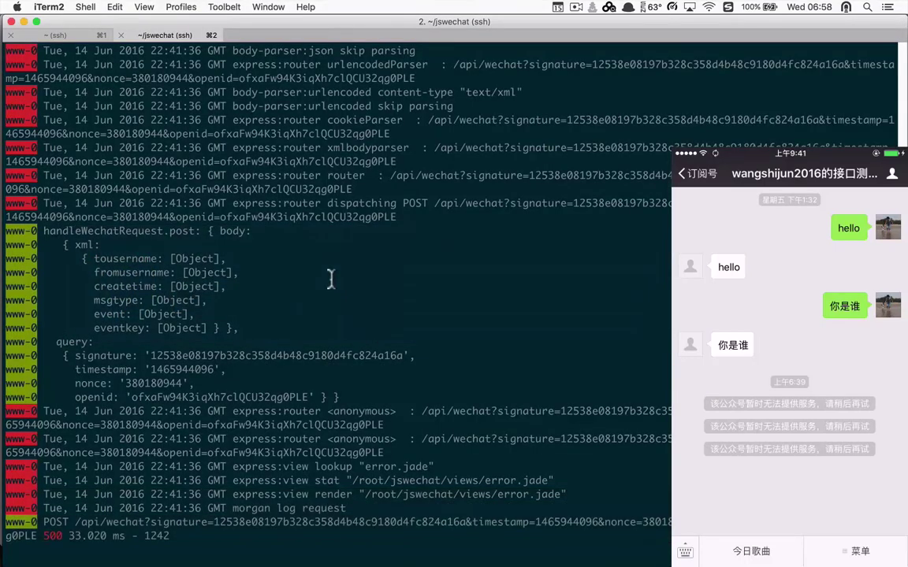
{"action": "key", "text": "Return"}
{"action": "key", "text": "Return"}
{"action": "key", "text": "Return"}
{"action": "key", "text": "Return"}
{"action": "key", "text": "Return"}
{"action": "key", "text": "Return"}
{"action": "key", "text": "Return"}
{"action": "key", "text": "Return"}
{"action": "key", "text": "Return"}
{"action": "key", "text": "Return"}
{"action": "key", "text": "Return"}
{"action": "key", "text": "Return"}
{"action": "key", "text": "Return"}
{"action": "key", "text": "Return"}
{"action": "key", "text": "Return"}
{"action": "key", "text": "Return"}
{"action": "key", "text": "Return"}
{"action": "key", "text": "Return"}
{"action": "key", "text": "Return"}
{"action": "key", "text": "Return"}
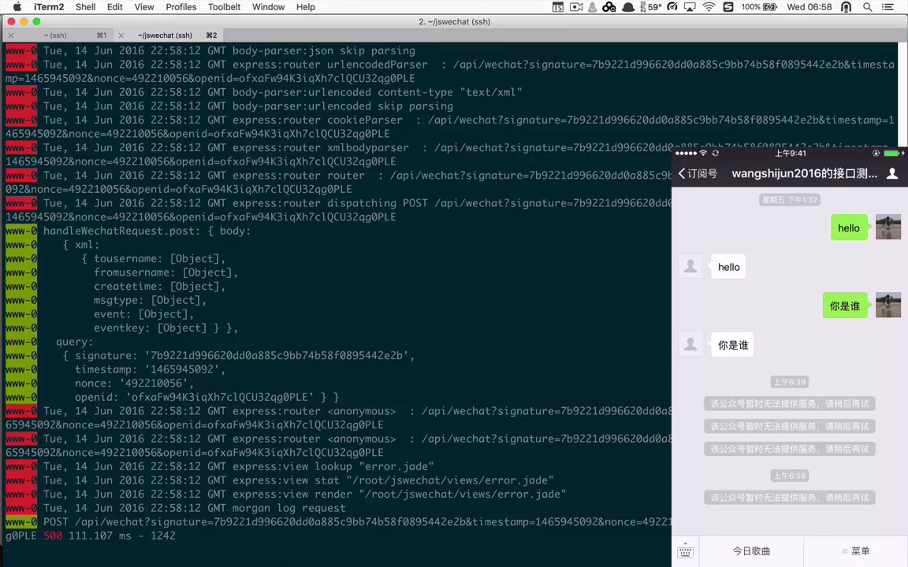
- Add blank lines after the 22:58:12 POST /api/wechat log entry to separate it from further menu events
{"action": "key", "text": "Return"}
{"action": "key", "text": "Return"}
{"action": "key", "text": "Return"}
{"action": "key", "text": "Return"}
{"action": "key", "text": "Return"}
{"action": "key", "text": "Return"}
{"action": "key", "text": "Return"}
{"action": "key", "text": "Return"}
{"action": "key", "text": "Return"}
{"action": "key", "text": "Return"}
{"action": "key", "text": "Return"}
{"action": "key", "text": "Return"}
{"action": "key", "text": "Return"}
{"action": "key", "text": "Return"}
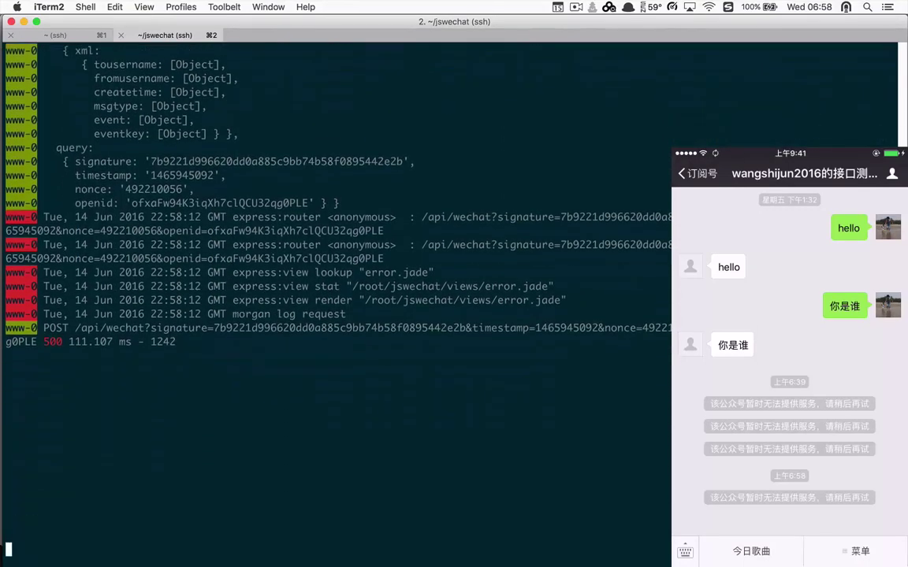
{"action": "key", "text": "Return"}
{"action": "key", "text": "Return"}
{"action": "key", "text": "Return"}
{"action": "key", "text": "Return"}
{"action": "key", "text": "Return"}
{"action": "key", "text": "Return"}
{"action": "key", "text": "Return"}
{"action": "key", "text": "Return"}
{"action": "key", "text": "Return"}
{"action": "key", "text": "Return"}
{"action": "key", "text": "Return"}
{"action": "key", "text": "Return"}
{"action": "key", "text": "Return"}
{"action": "key", "text": "Return"}
{"action": "key", "text": "Return"}
{"action": "key", "text": "Return"}
{"action": "key", "text": "Return"}
{"action": "key", "text": "Return"}
{"action": "key", "text": "Return"}
{"action": "key", "text": "Return"}
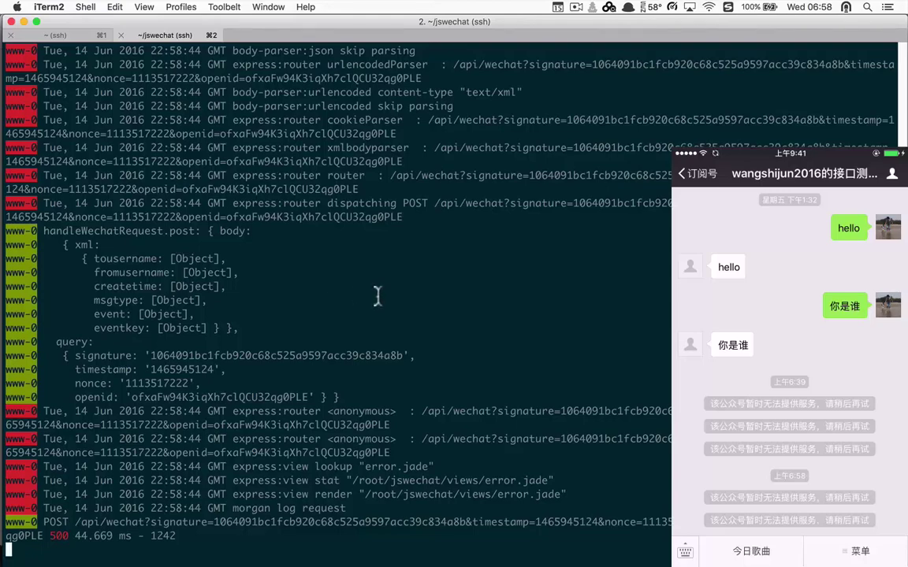
- Switch back to Chrome and review the /menu/create parameters and the 今日歌曲 and 菜单 definitions in the body JSON
{"action": "key", "text": "super+Tab"}
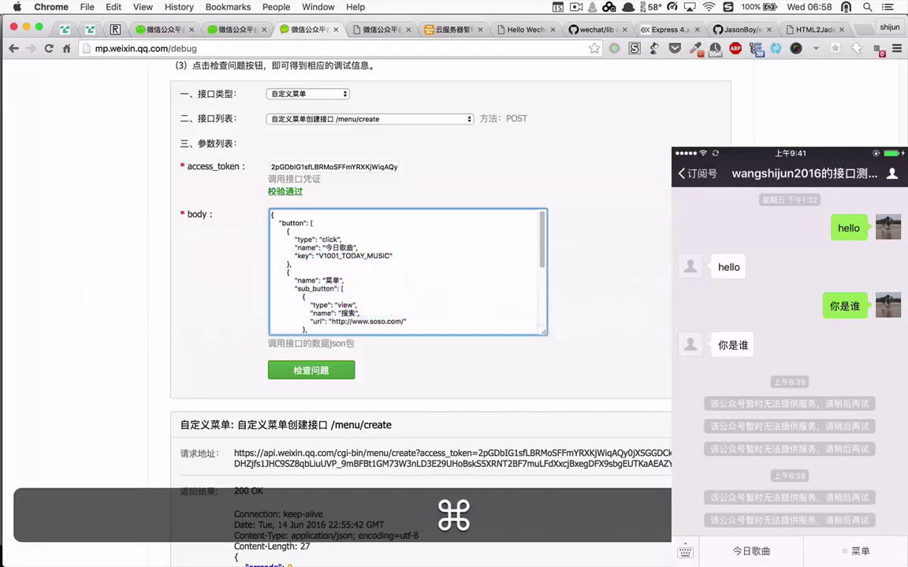
{"action": "scroll", "coordinate": [623, 225], "scroll_direction": "up", "scroll_amount": 5}
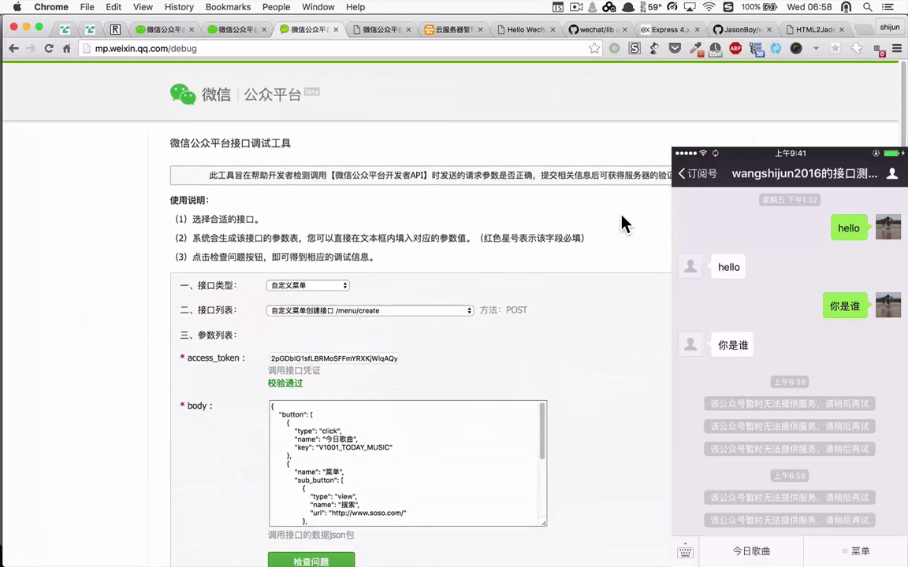
{"action": "scroll", "coordinate": [623, 224], "scroll_direction": "down", "scroll_amount": 4}
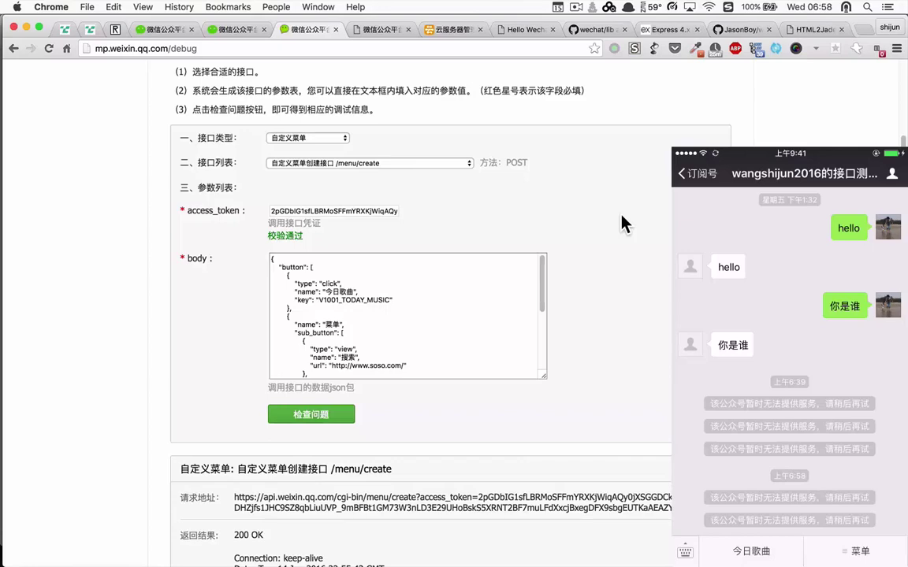
{"action": "scroll", "coordinate": [628, 250], "scroll_direction": "down", "scroll_amount": 2}
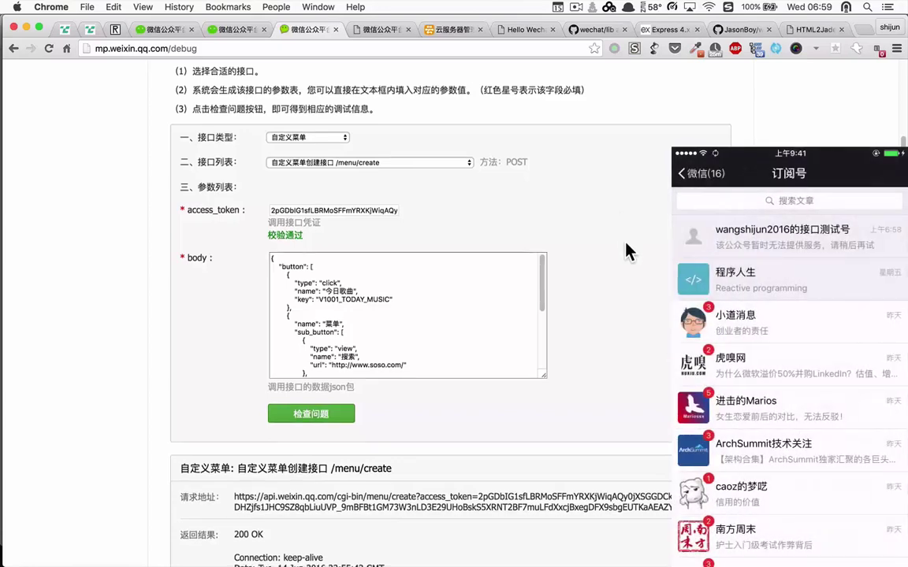
{"action": "scroll", "coordinate": [399, 267], "scroll_direction": "down", "scroll_amount": 10}
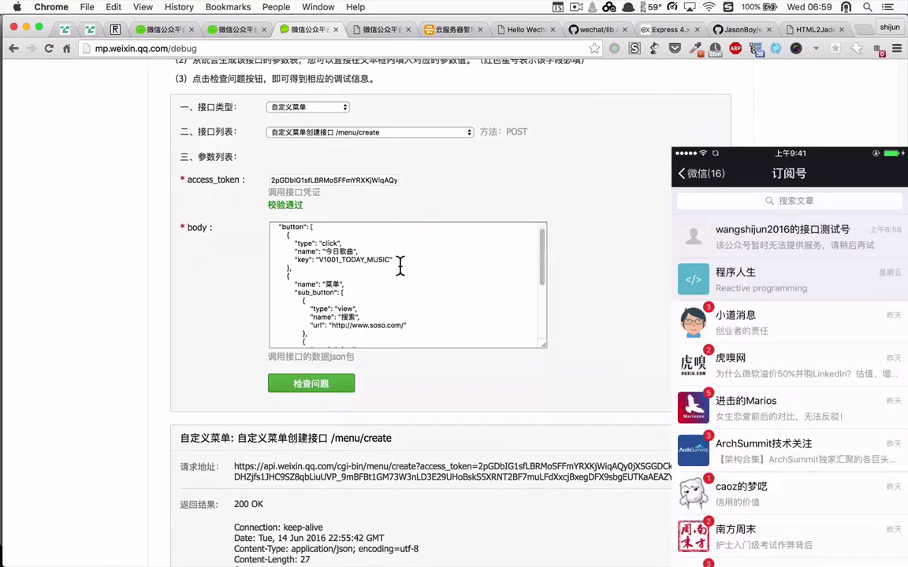